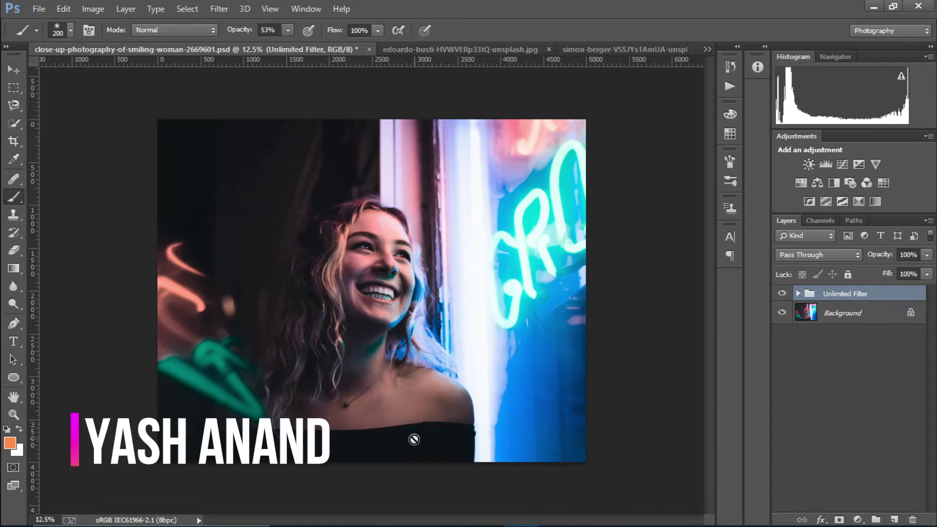
Compare the portrait with and without the Unlimited Filter group, then delete the group.
left_click(782, 293)
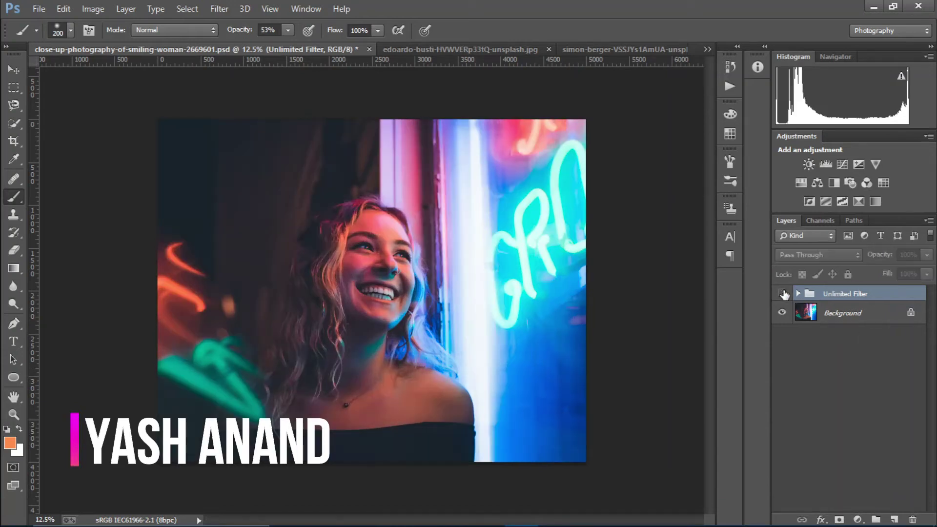
left_click(782, 293)
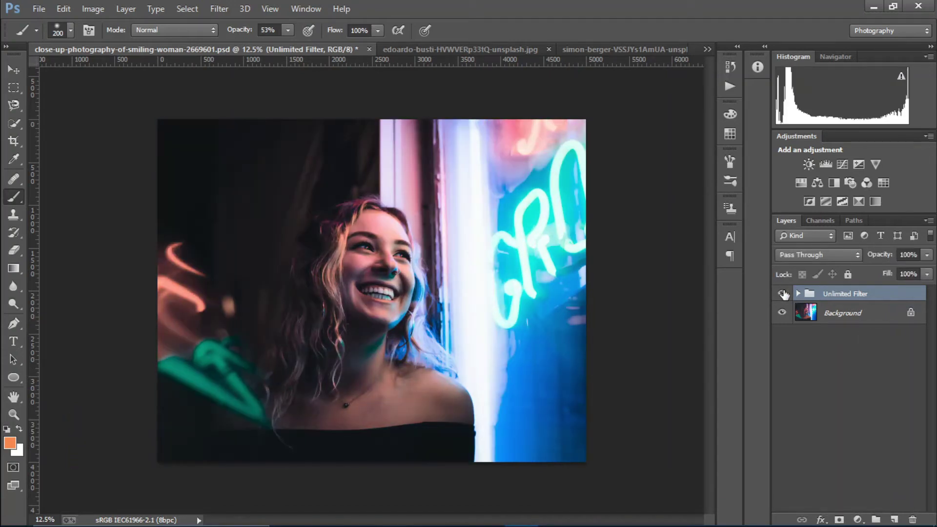
left_click(797, 294)
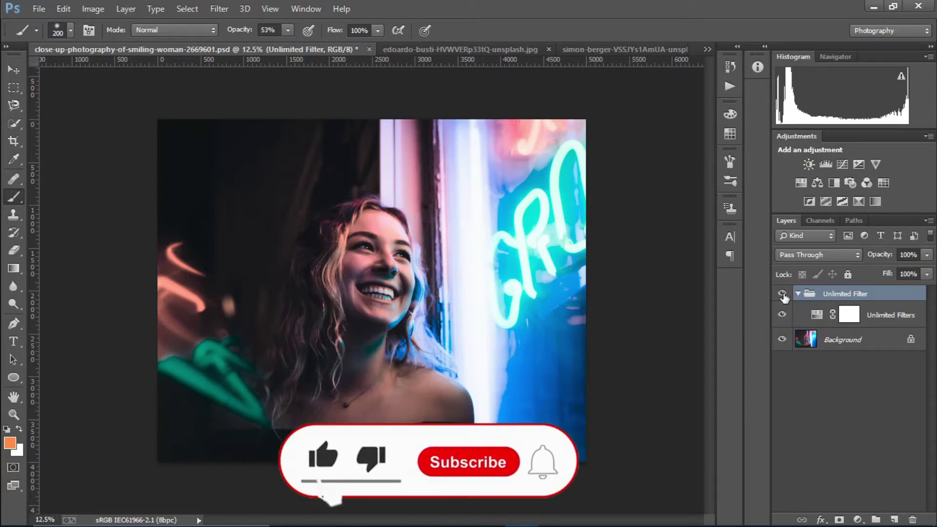
left_click(783, 294)
left_click(782, 294)
left_click(783, 294)
left_click(783, 294)
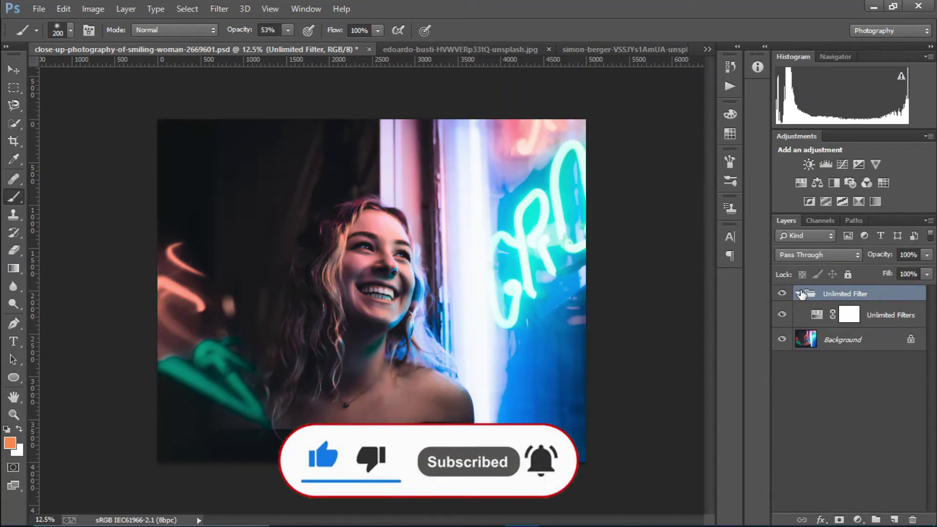
left_click(799, 293)
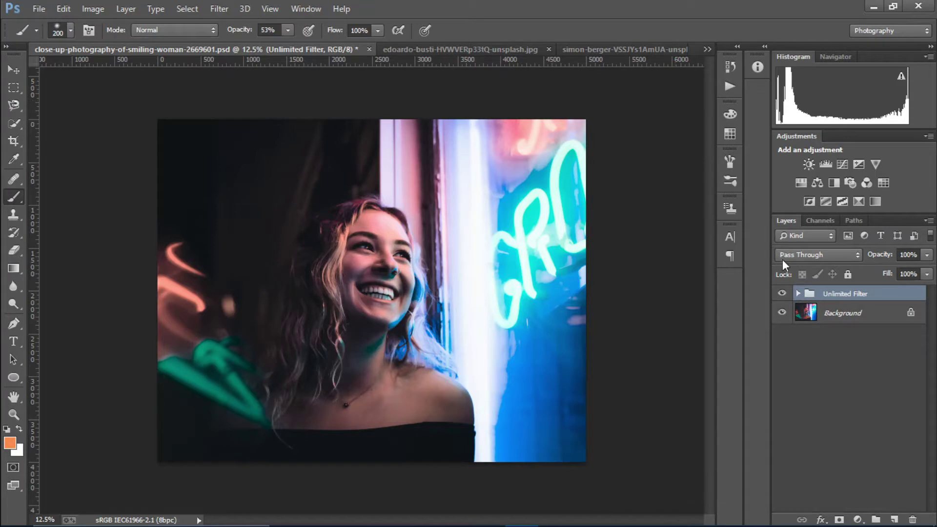
key("Delete")
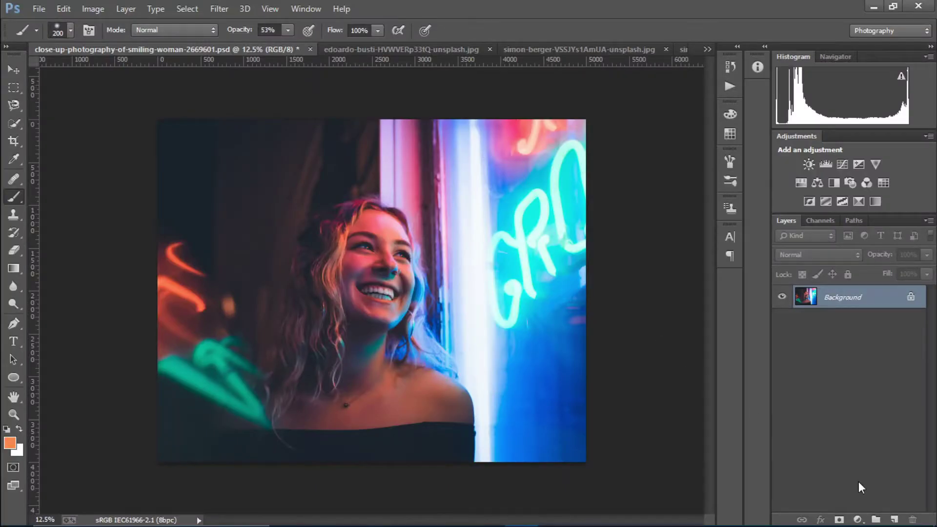
Add a Soft Light Hue/Saturation layer with hue -180, saturation -45 and lightness +7.
left_click(857, 520)
left_click(859, 353)
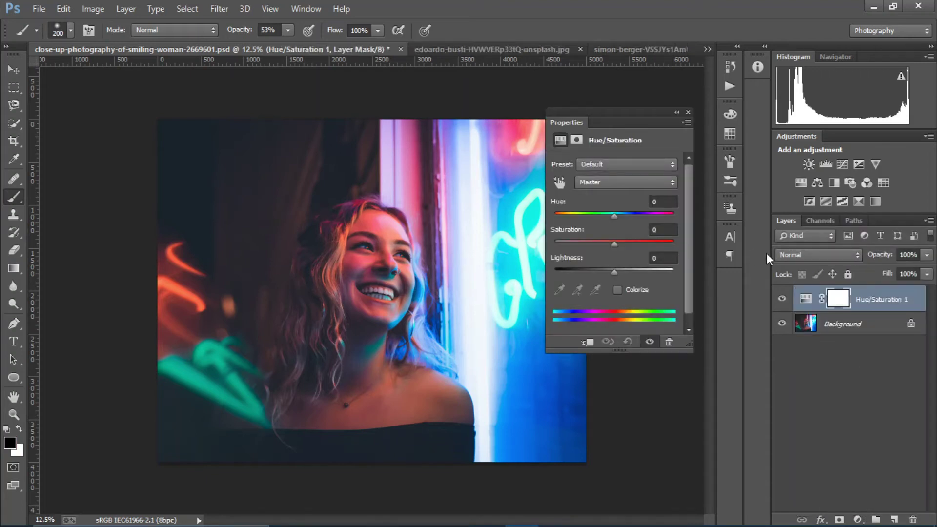
left_click(783, 254)
left_click(788, 180)
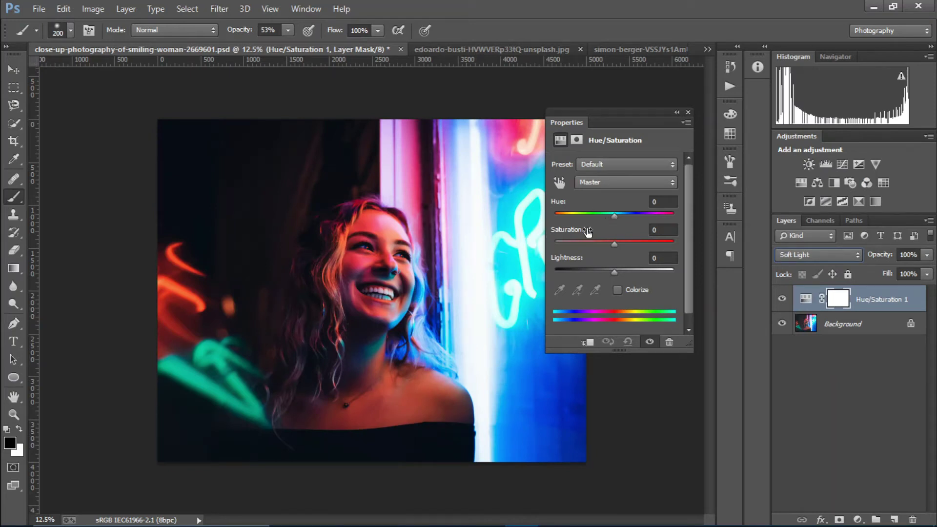
left_click_drag(614, 215, 554, 223)
mouse_move(605, 244)
left_mouse_down()
mouse_move(596, 242)
mouse_move(681, 242)
mouse_move(568, 236)
mouse_move(588, 238)
left_mouse_up()
mouse_move(614, 271)
left_mouse_down()
mouse_move(596, 270)
mouse_move(619, 269)
left_mouse_up()
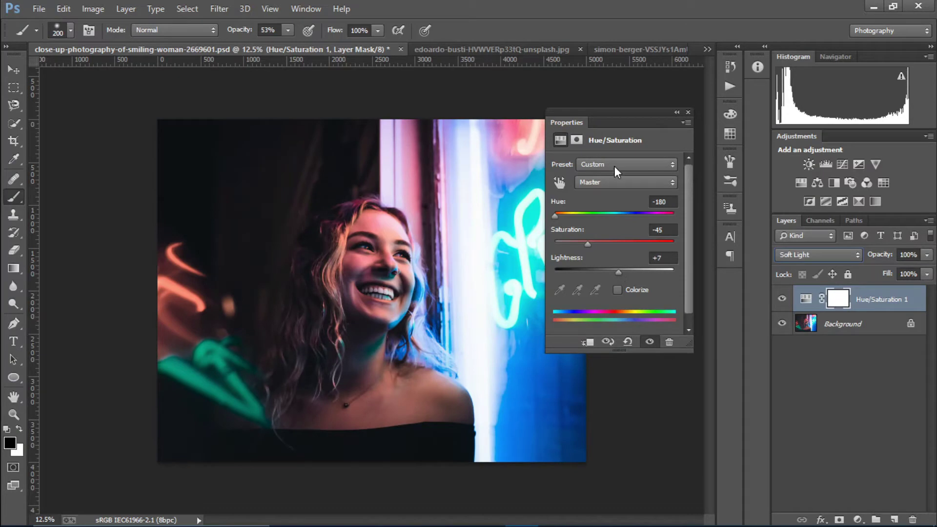
left_click(687, 112)
Compare the portrait before and after the adjustment, then close it without saving.
left_click(780, 298)
left_click(780, 298)
left_click(781, 298)
left_click(781, 298)
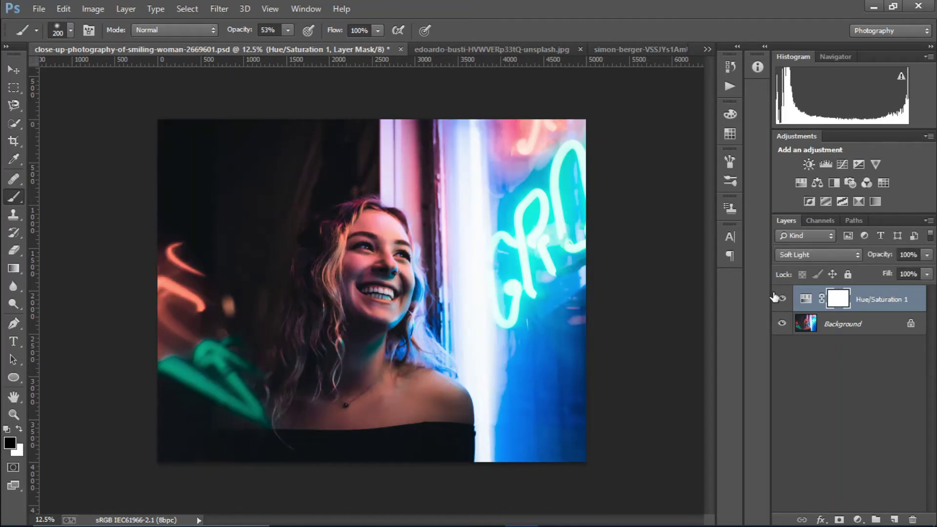
left_click(778, 298)
left_click(779, 298)
left_click(400, 50)
left_click(503, 205)
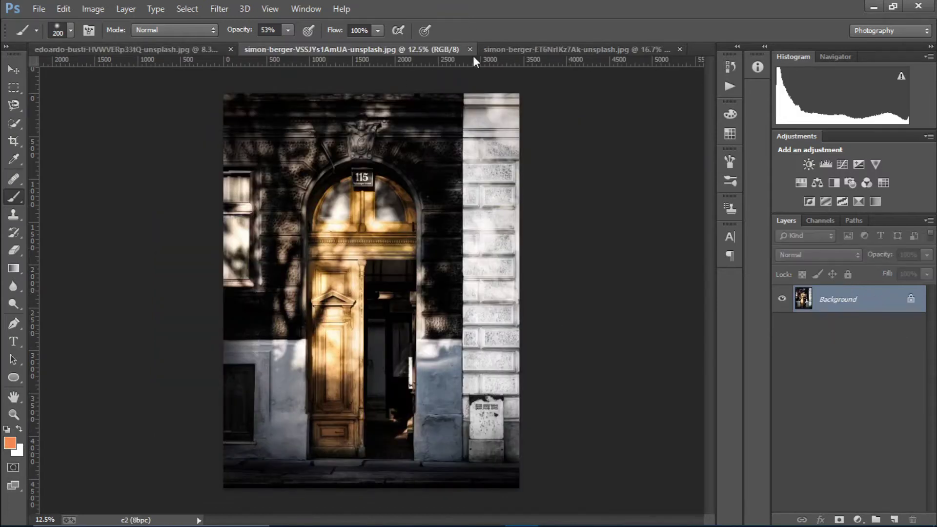
Switch to the mountain hikers photo and zoom in.
left_click(491, 56)
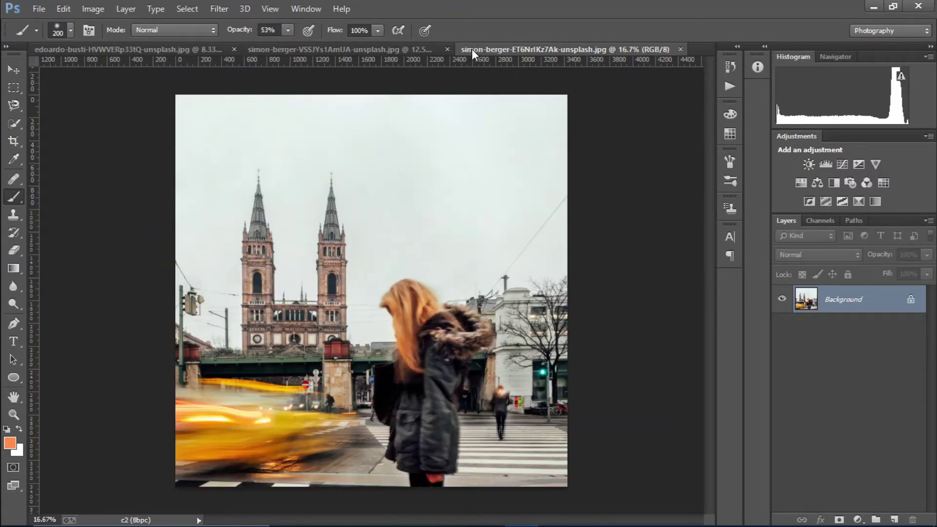
left_click(127, 51)
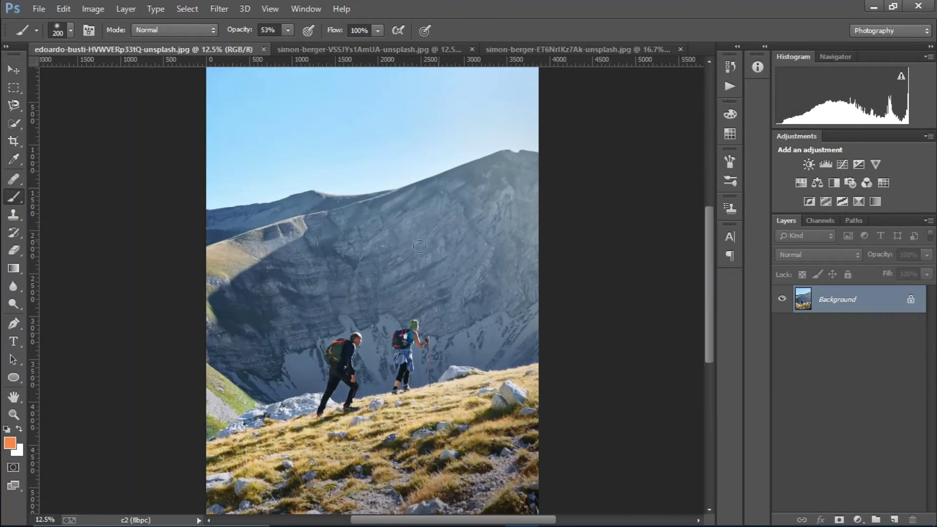
key("ctrl+plus")
Paint orange strokes over the slope, mountain face and sky on a new Layer 1, then hide it.
left_click(892, 518)
mouse_move(253, 448)
left_mouse_down()
mouse_move(517, 372)
mouse_move(488, 380)
mouse_move(571, 391)
mouse_move(508, 388)
mouse_move(293, 420)
left_mouse_up()
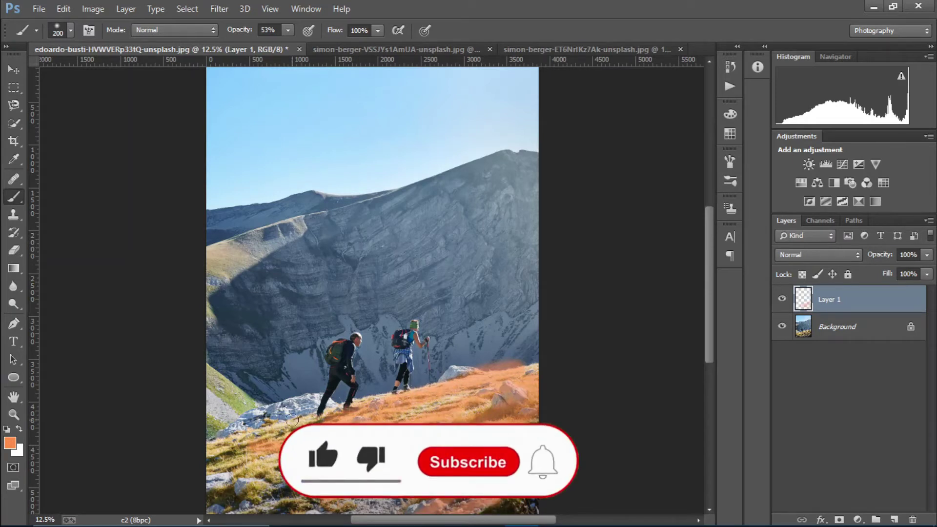
mouse_move(293, 419)
left_mouse_down()
mouse_move(220, 400)
mouse_move(263, 443)
left_mouse_up()
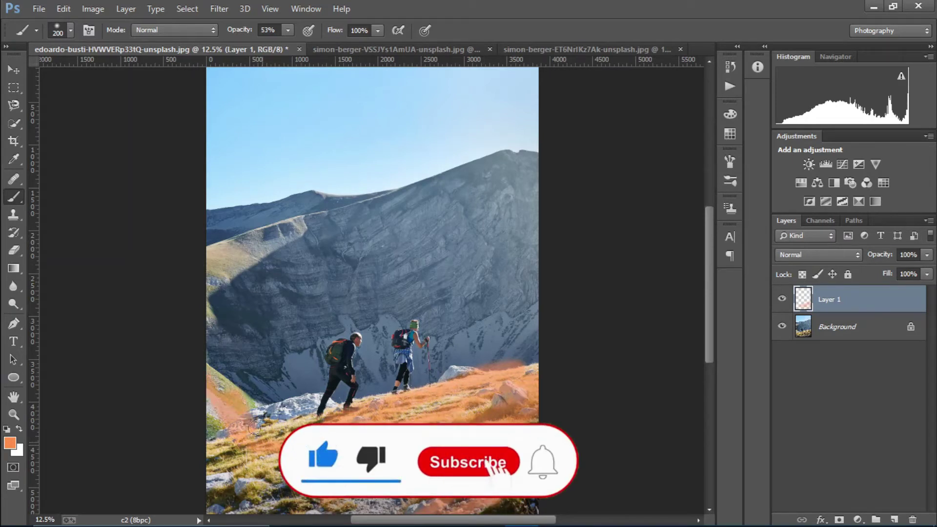
mouse_move(279, 227)
left_mouse_down()
mouse_move(437, 212)
mouse_move(322, 283)
mouse_move(388, 278)
left_mouse_up()
mouse_move(577, 200)
left_mouse_down()
mouse_move(364, 339)
mouse_move(499, 269)
mouse_move(349, 327)
left_mouse_up()
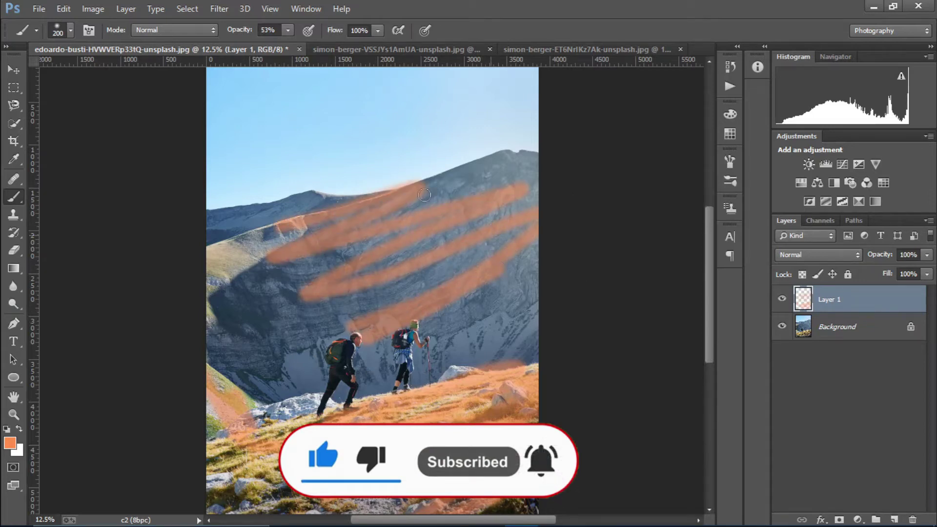
mouse_move(368, 132)
left_mouse_down()
mouse_move(332, 168)
mouse_move(273, 184)
left_mouse_up()
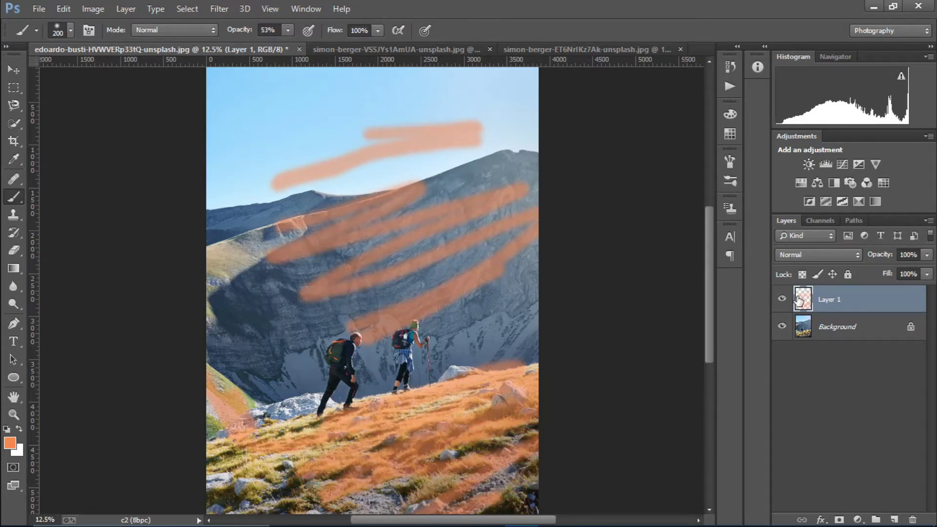
left_click(782, 298)
Add a Soft Light Hue/Saturation layer targeting the grass Yellows at hue -64, saturation -30.
left_click(858, 519)
left_click(854, 345)
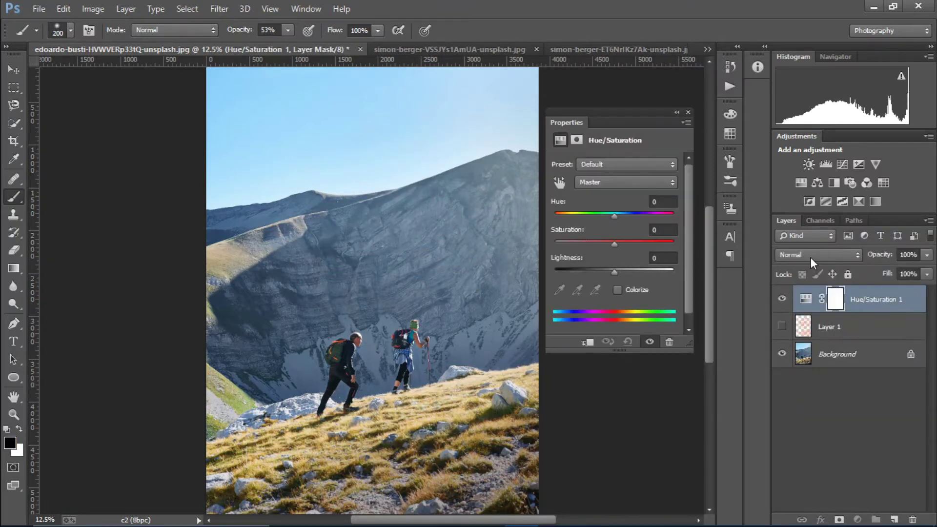
left_click(808, 248)
left_click(789, 185)
left_click(560, 181)
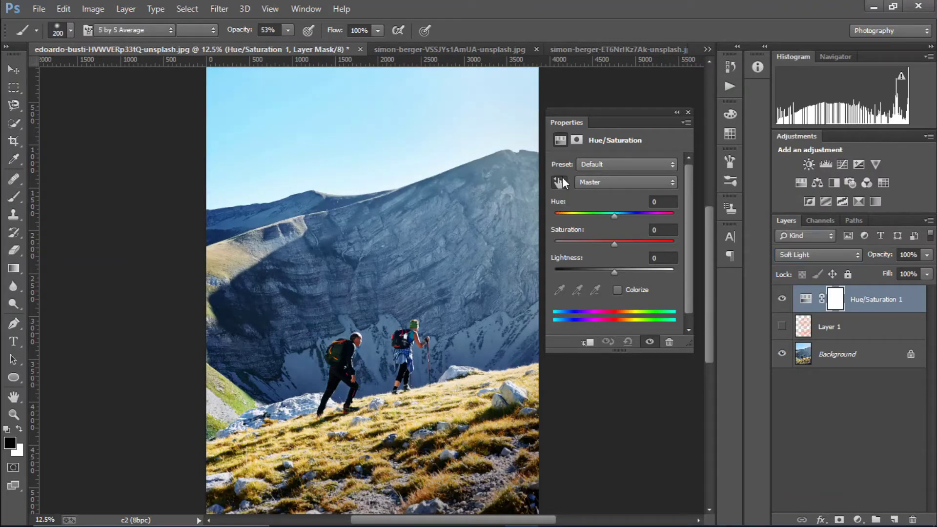
left_click(340, 461)
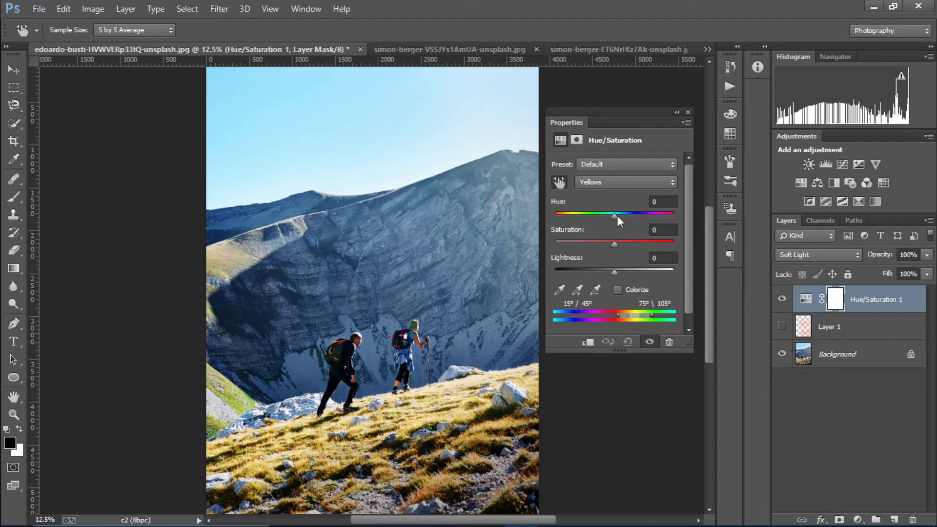
left_click_drag(615, 217, 597, 245)
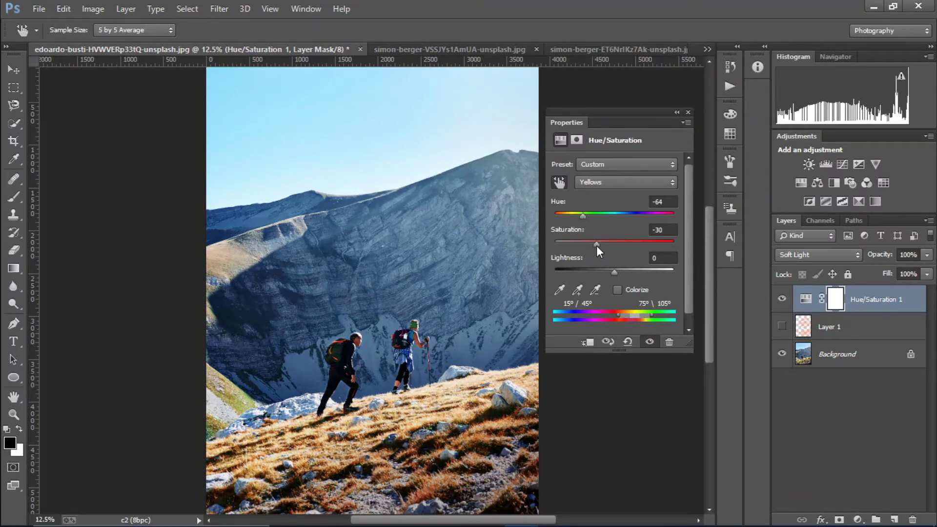
Add a second Hue/Saturation layer and enable its targeted-adjustment hand.
key("b")
left_click(849, 502)
left_click(858, 520)
key("Escape")
left_click(801, 182)
left_click(559, 182)
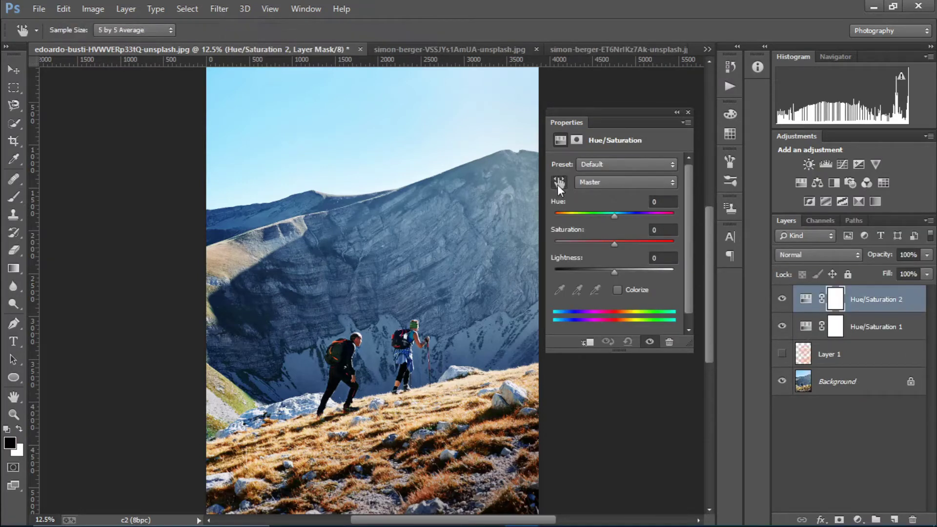
Target the grass yellows on Hue/Saturation 2, shifting their hue toward red and boosting saturation.
left_click(245, 402)
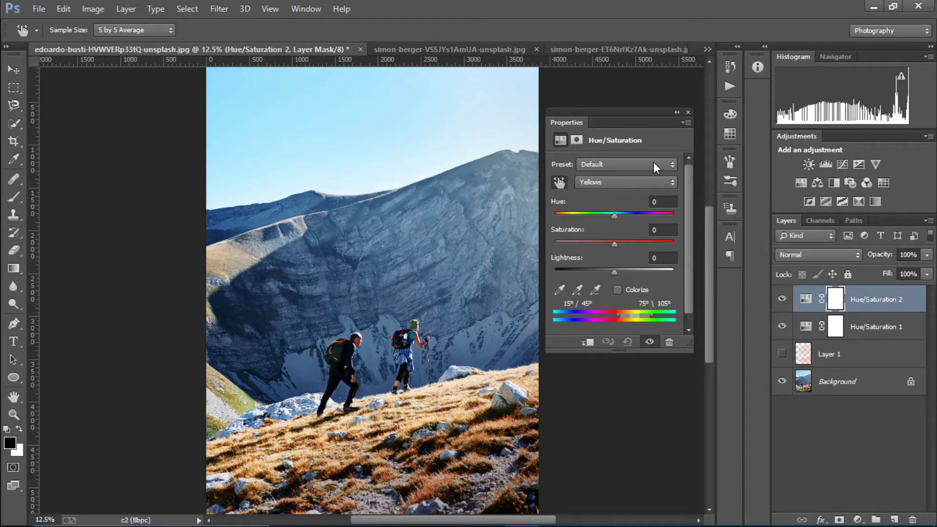
mouse_move(612, 216)
left_mouse_down()
mouse_move(588, 212)
mouse_move(630, 212)
mouse_move(584, 212)
mouse_move(598, 213)
left_mouse_up()
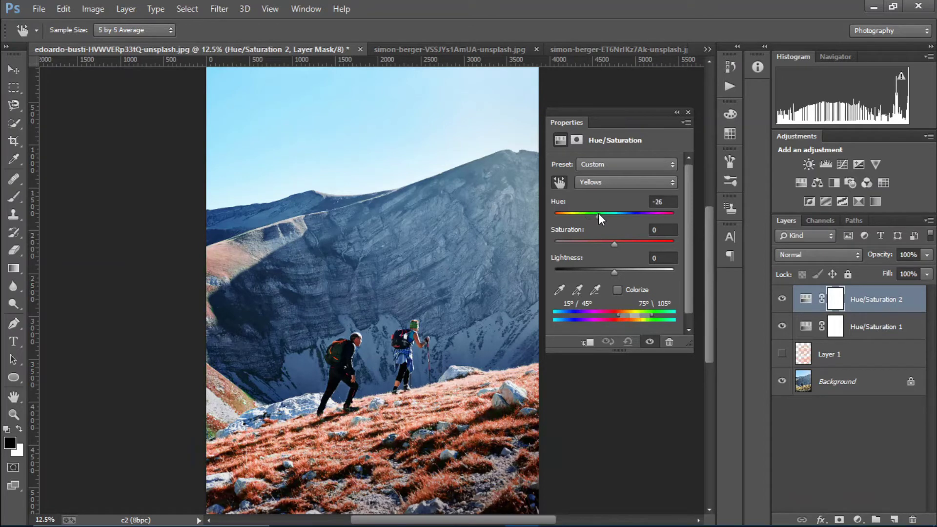
left_click_drag(609, 244, 629, 244)
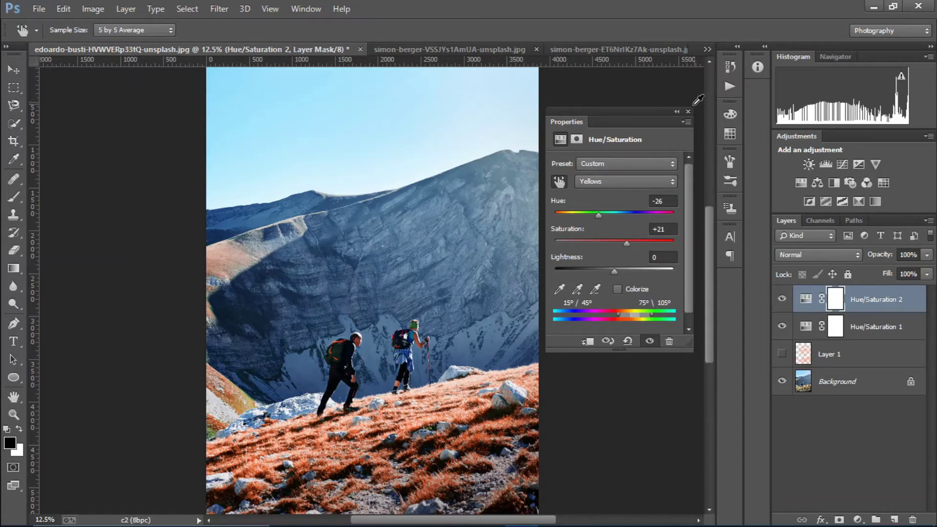
left_click(688, 112)
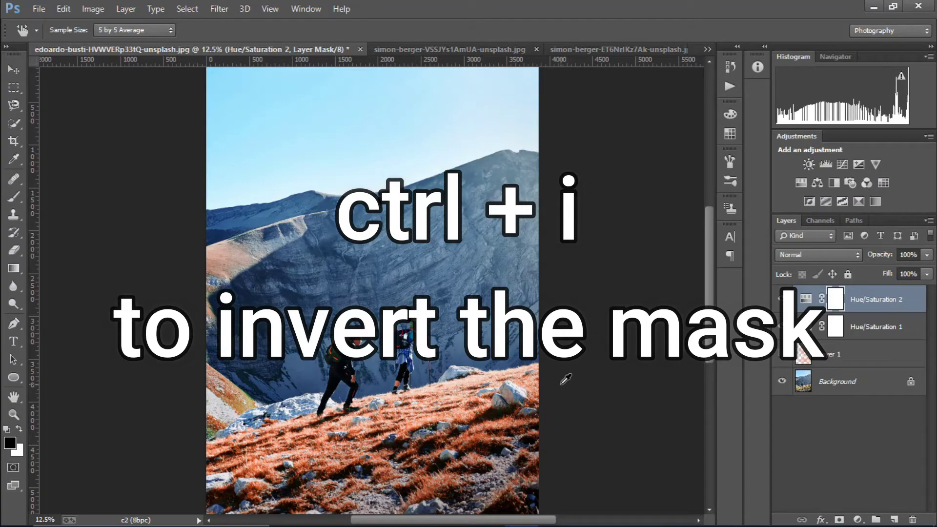
Invert the Hue/Saturation 2 mask to black and ready the Brush with white foreground.
key("ctrl+i")
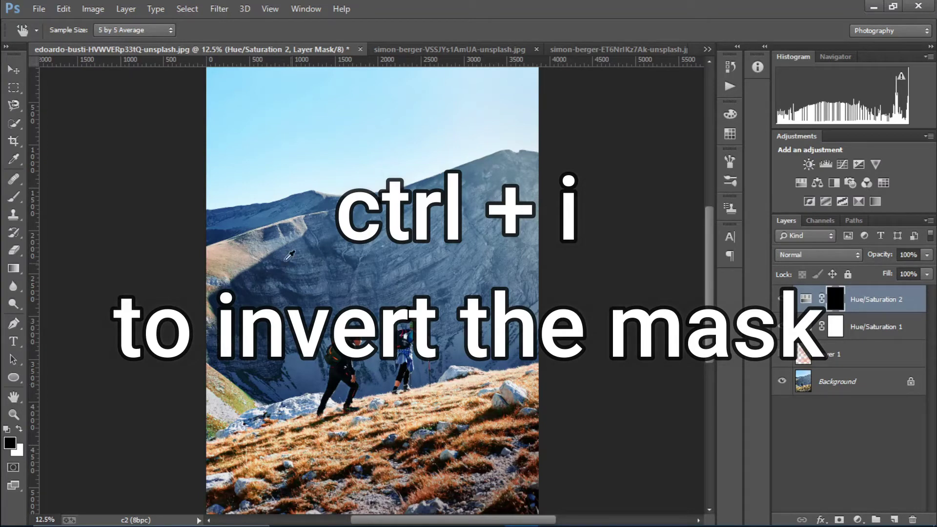
key("b")
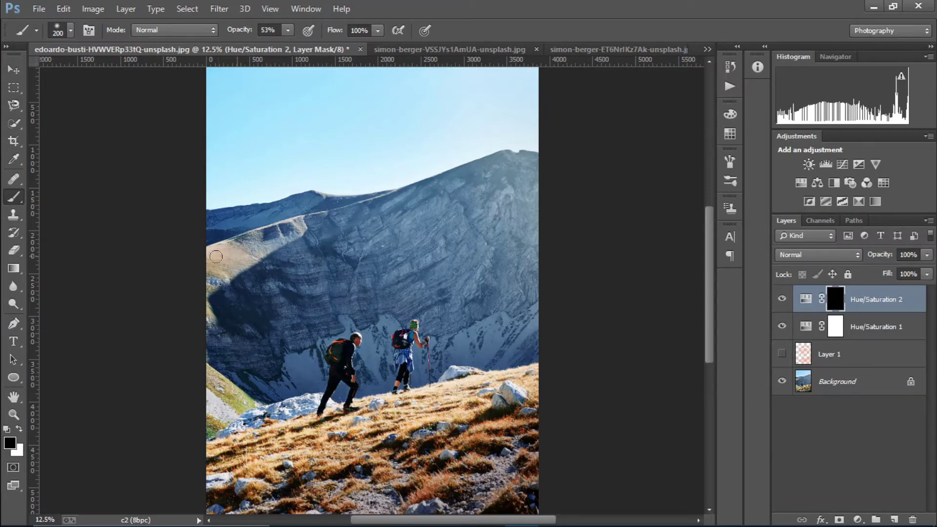
key("x")
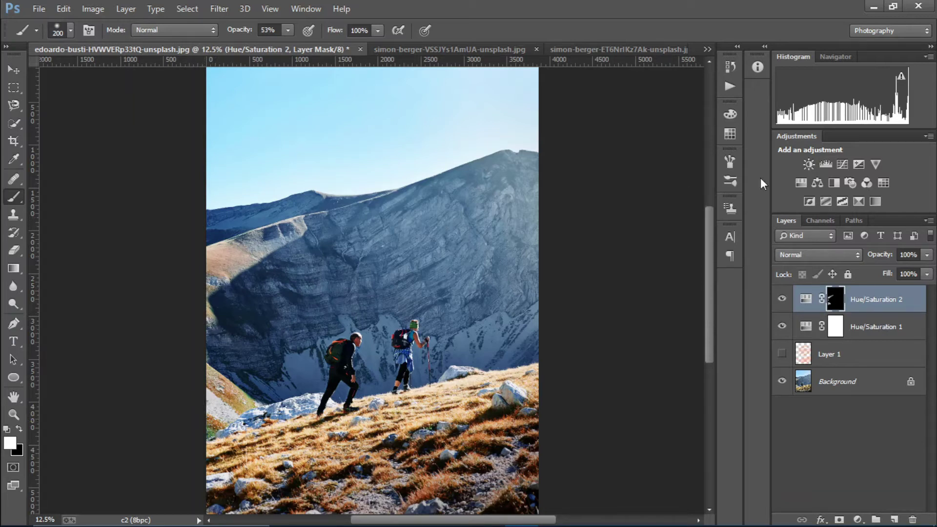
Compare Hue/Saturation 2 on and off, then add a third Hue/Saturation layer set to Soft Light.
left_click(782, 300)
left_click(781, 302)
left_click(856, 519)
left_click(837, 351)
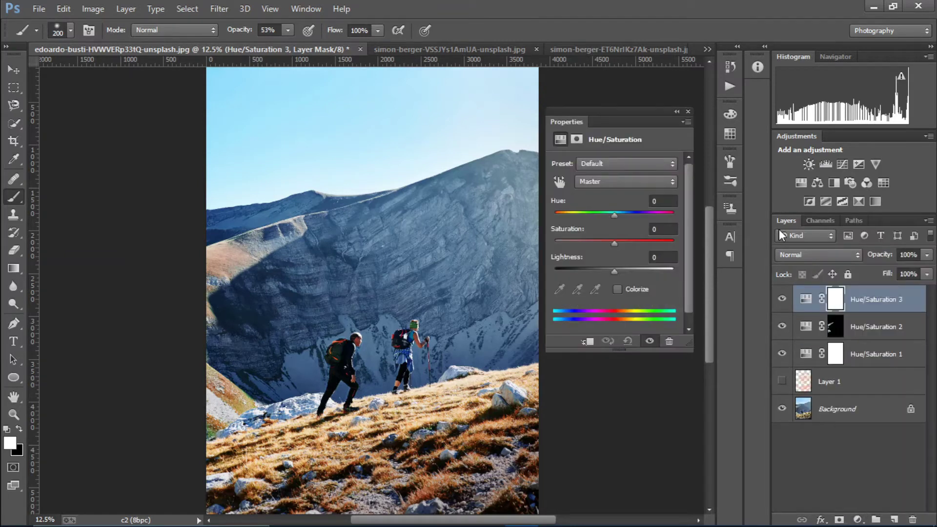
left_click(803, 252)
left_click(795, 180)
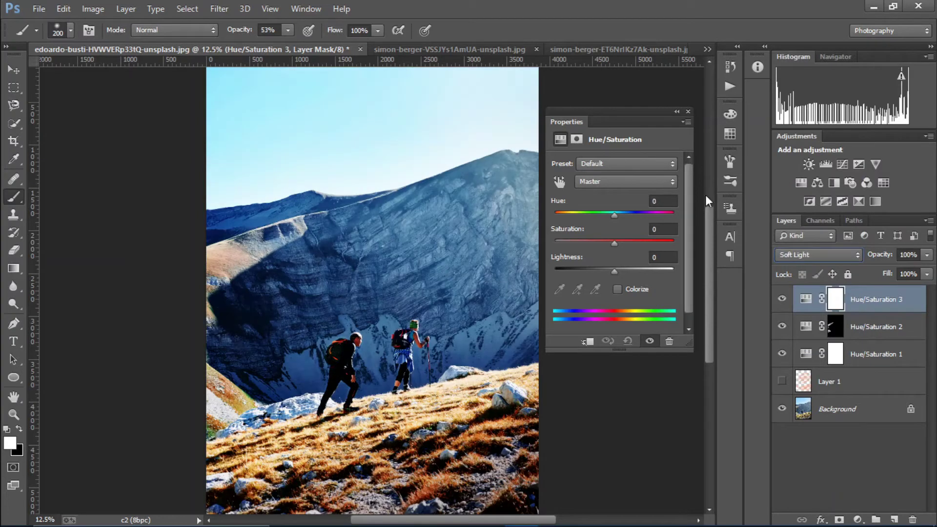
Sample the mountain's Blues and set them to hue +20, saturation +8, lightness -24.
left_click(559, 181)
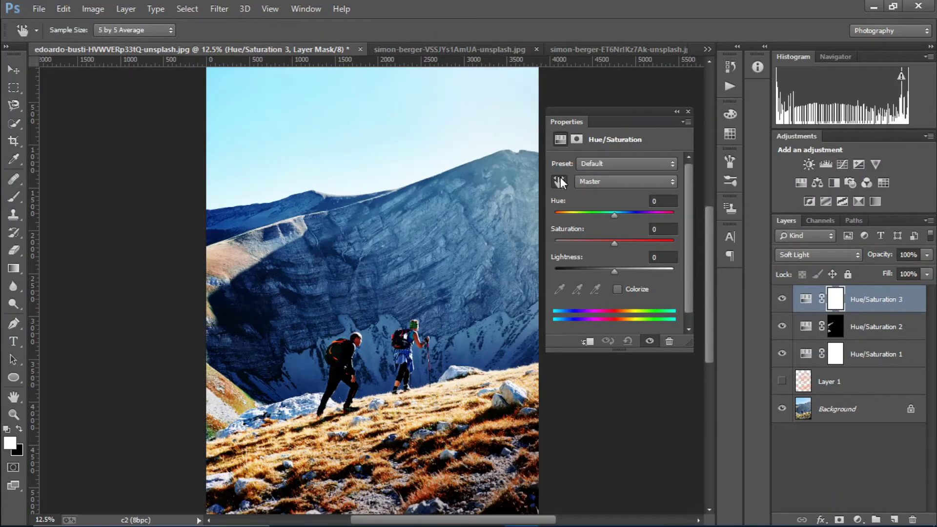
left_click(342, 255)
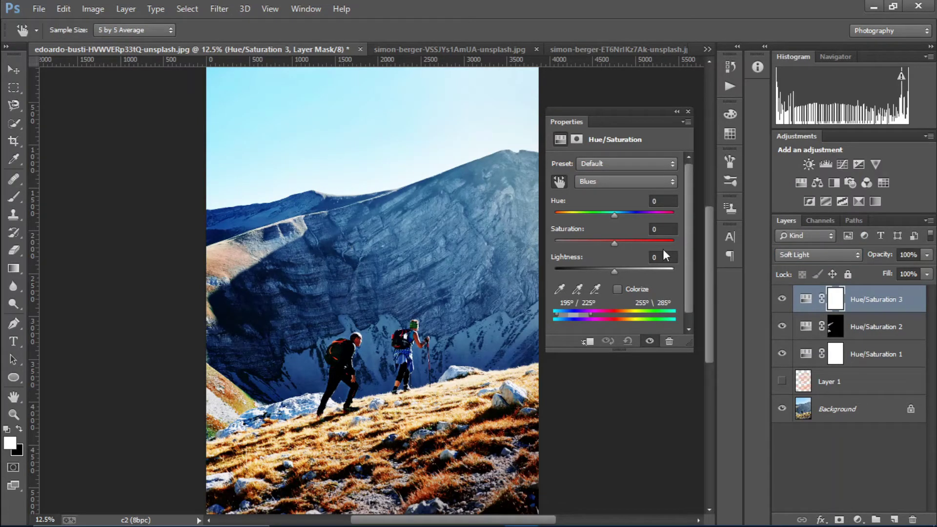
left_click(576, 288)
left_click(440, 239)
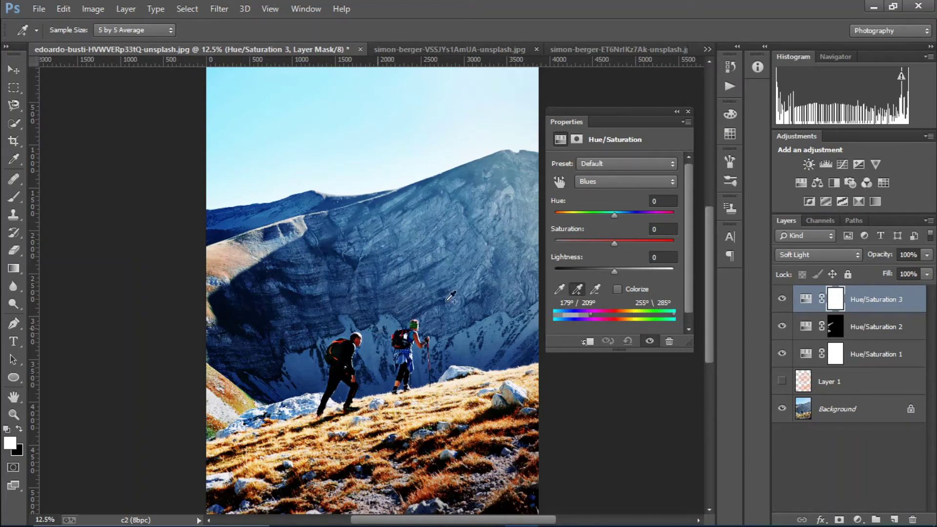
left_click(405, 246)
left_click_drag(615, 244, 597, 244)
left_click_drag(615, 211, 593, 215)
mouse_move(648, 217)
left_mouse_down()
mouse_move(581, 217)
mouse_move(640, 215)
left_mouse_up()
left_click_drag(602, 240, 628, 259)
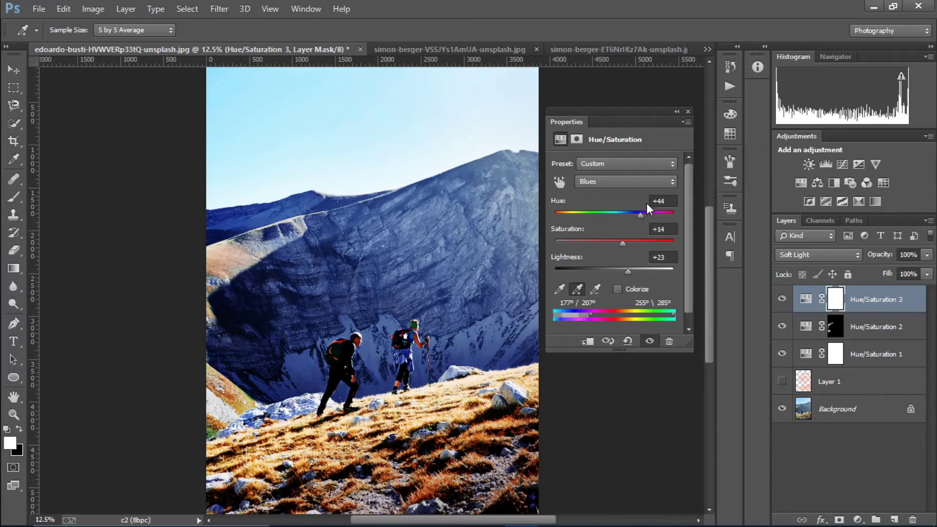
left_click_drag(642, 211, 600, 268)
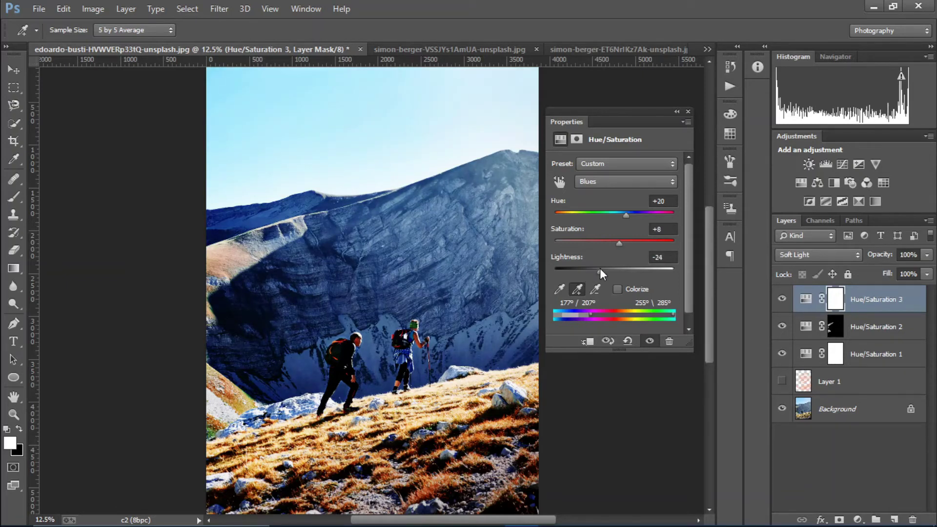
Invert the Hue/Saturation 3 mask and paint white over the shaded mountain face at 700 px.
left_click(688, 111)
key("ctrl+i")
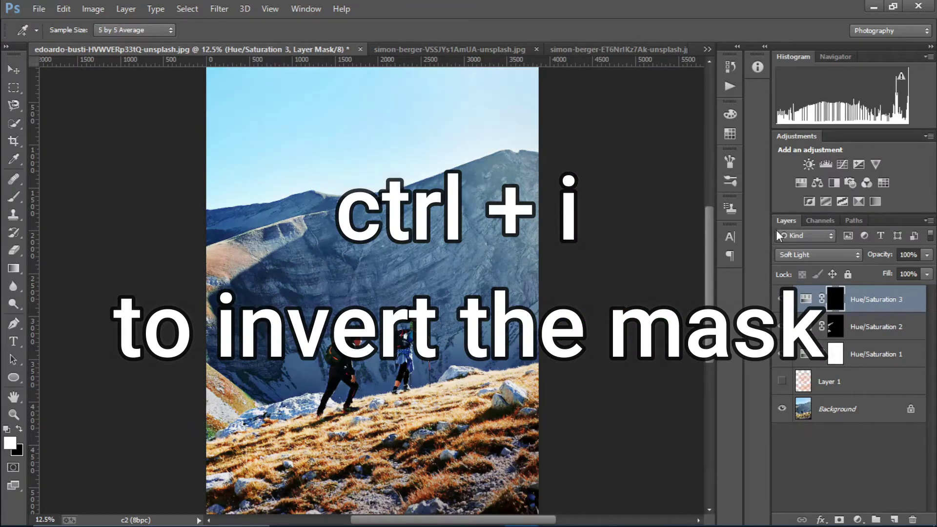
key("b")
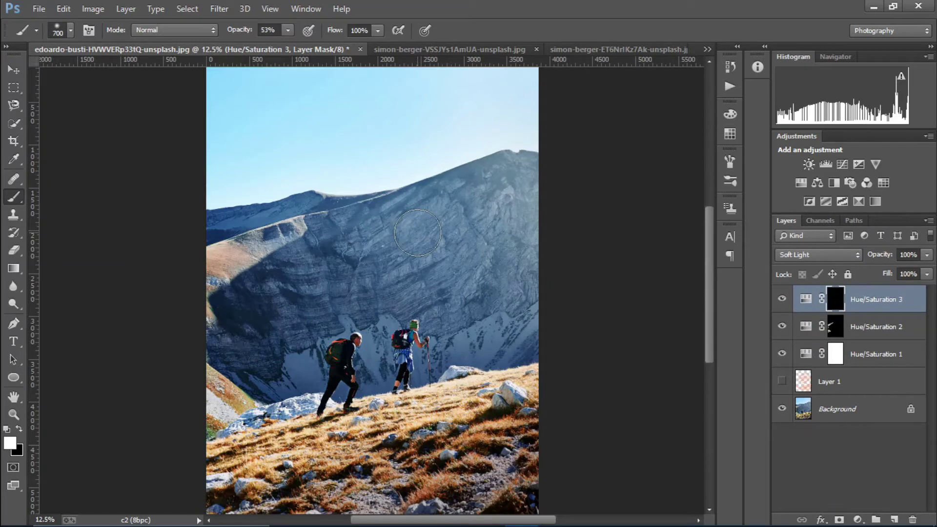
mouse_move(254, 267)
left_mouse_down()
mouse_move(362, 246)
mouse_move(308, 261)
mouse_move(257, 329)
mouse_move(282, 321)
left_mouse_up()
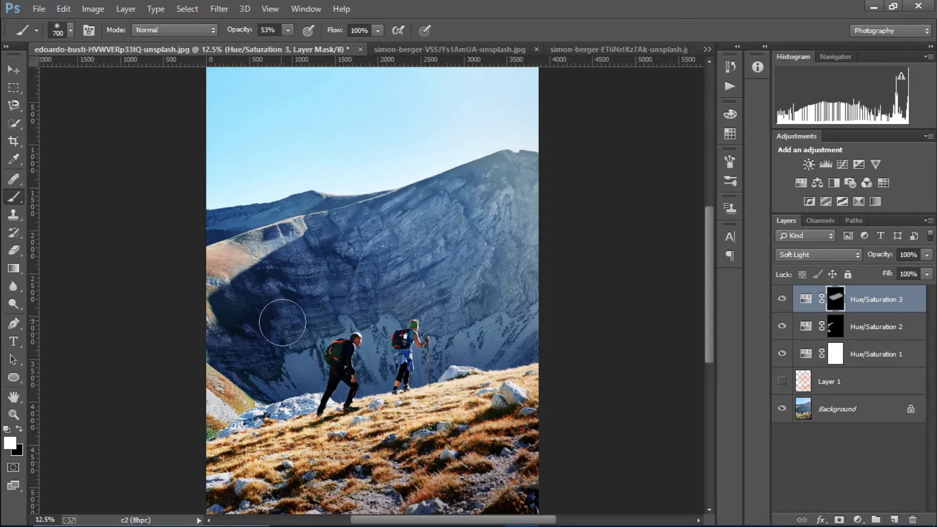
mouse_move(477, 347)
left_mouse_down()
mouse_move(440, 306)
mouse_move(381, 296)
left_mouse_up()
At 300 px, paint the slope around the hikers and the ridge, then compare the layer on and off.
key("bracketleft")
key("bracketleft")
key("bracketleft")
key("bracketleft")
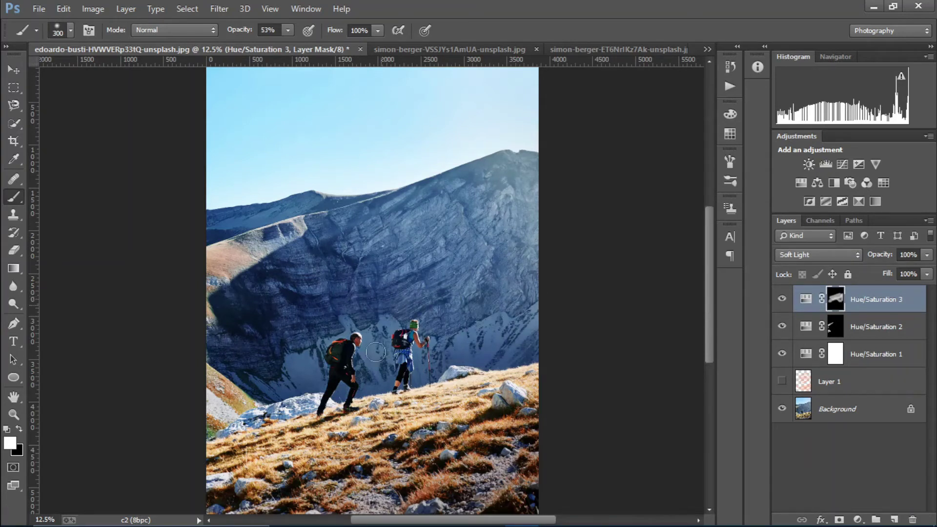
mouse_move(301, 344)
left_mouse_down()
mouse_move(254, 378)
mouse_move(354, 378)
left_mouse_up()
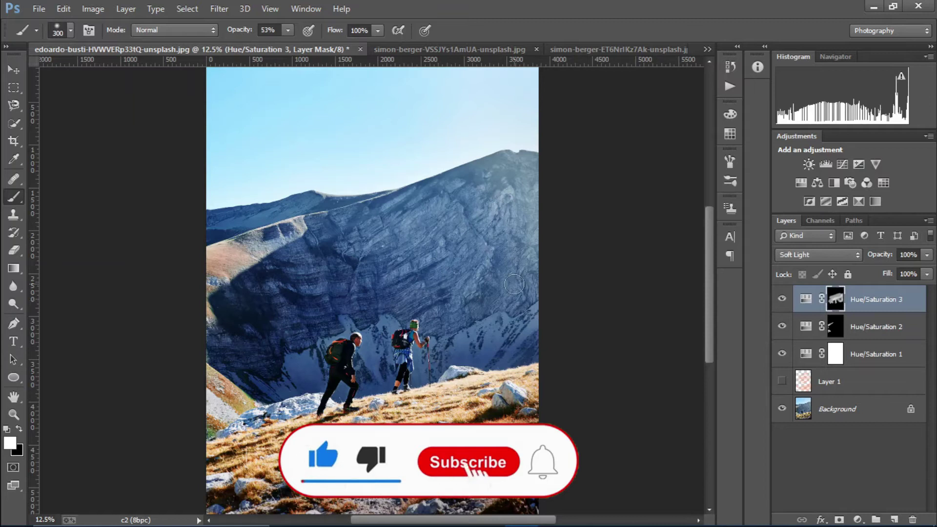
mouse_move(336, 203)
left_mouse_down()
mouse_move(229, 220)
mouse_move(426, 209)
left_mouse_up()
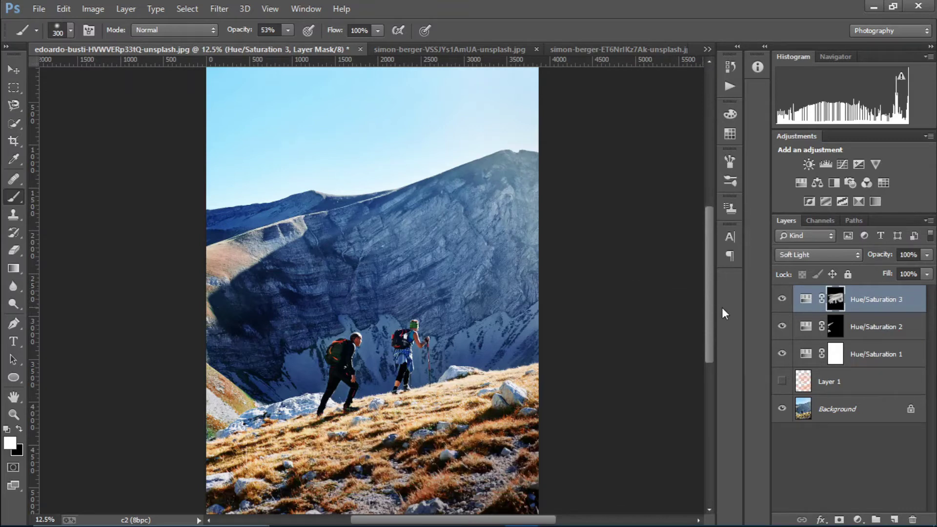
left_click(782, 299)
left_click(782, 299)
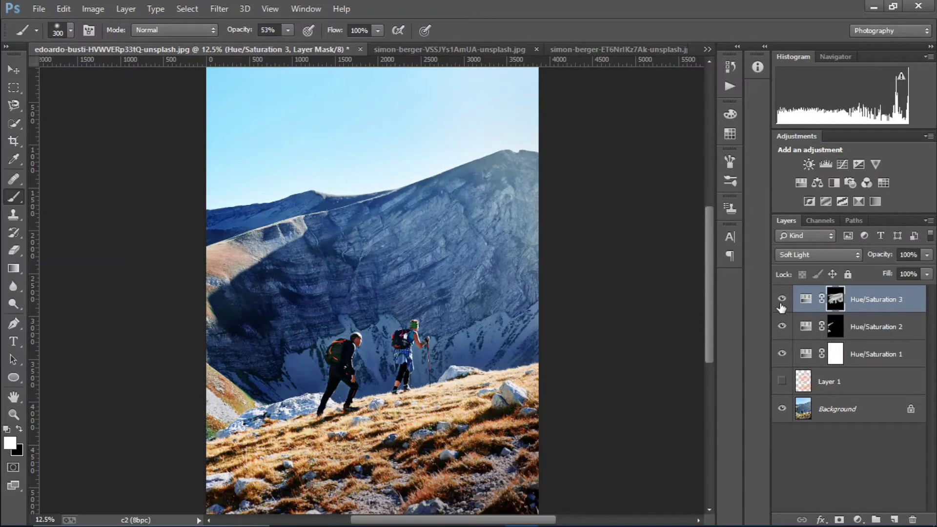
Add a fourth Hue/Saturation adjustment layer.
left_click(858, 519)
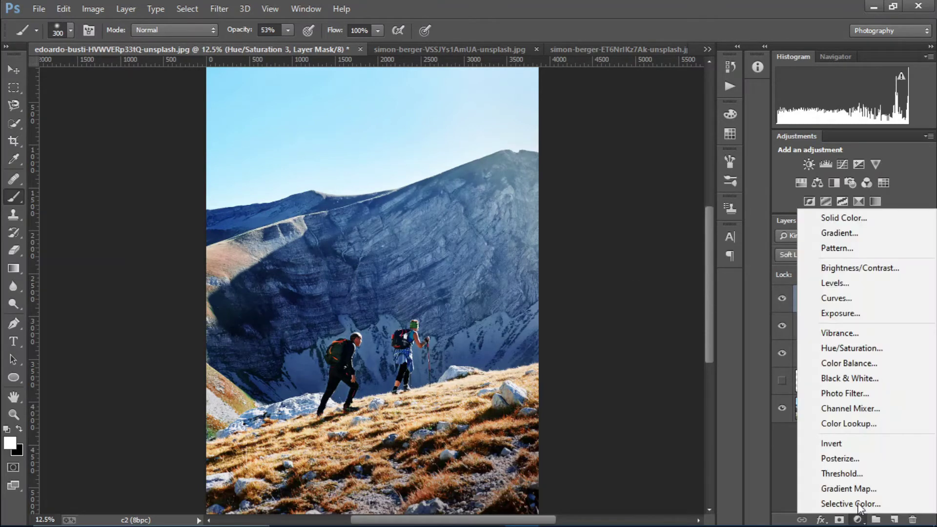
left_click(855, 348)
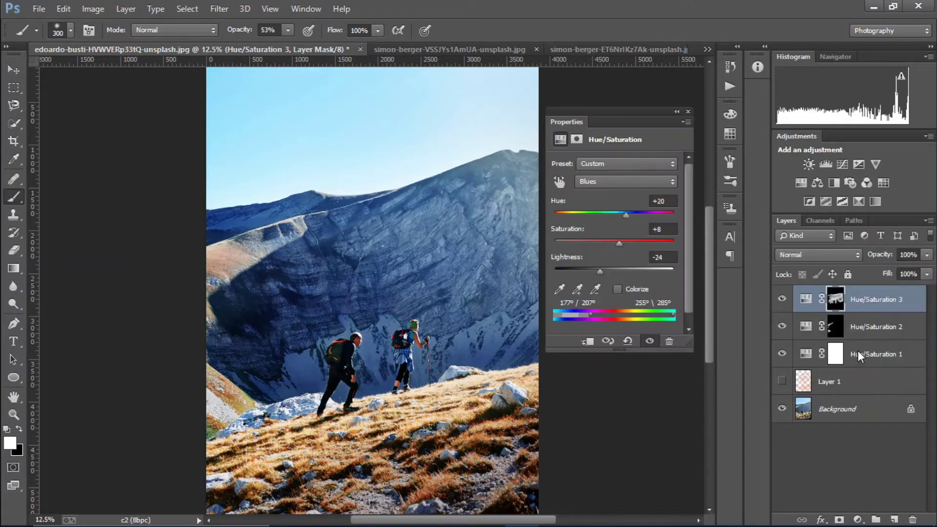
left_click(805, 255)
Set Hue/Saturation 4 to Soft Light and sample the sky's Cyans, adjusting their saturation and hue.
left_click(786, 188)
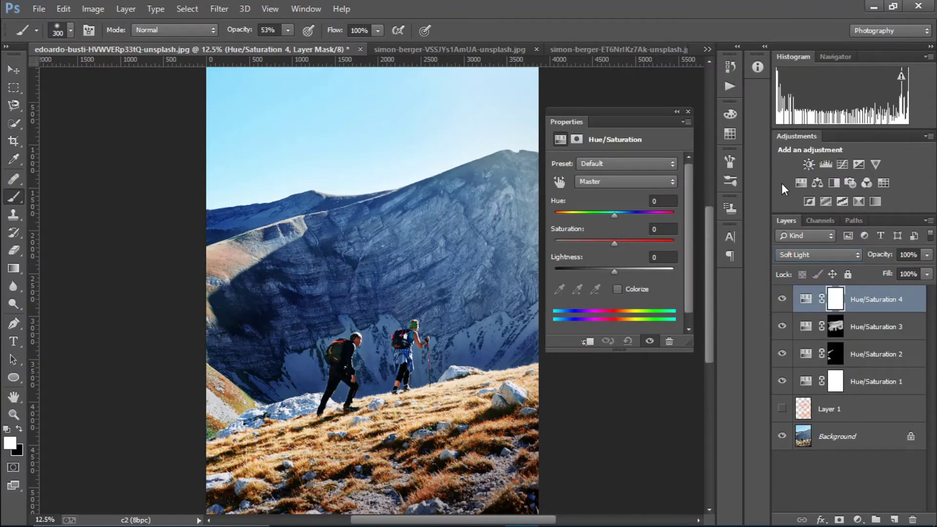
left_click(559, 181)
left_click_drag(228, 95, 386, 76)
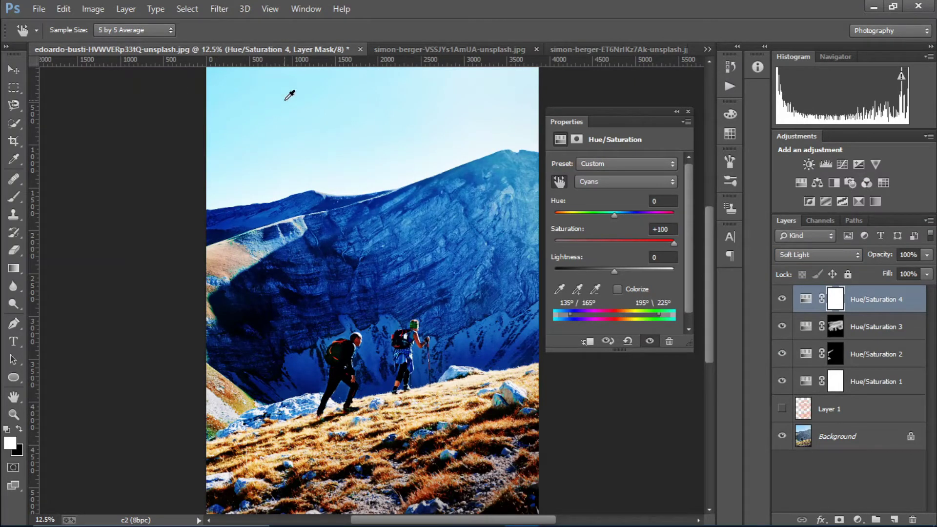
left_click(609, 241)
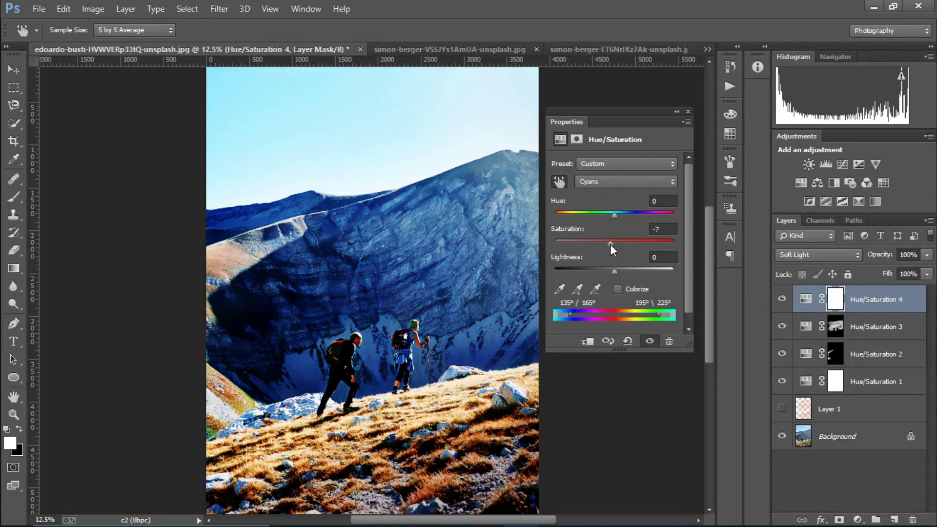
mouse_move(613, 216)
left_mouse_down()
mouse_move(559, 212)
mouse_move(645, 210)
mouse_move(597, 214)
left_mouse_up()
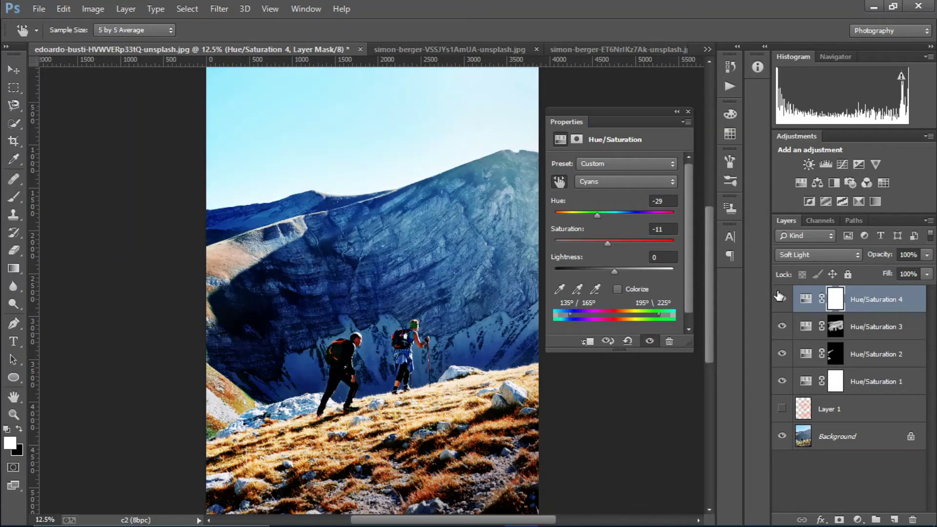
Try Overlay, return to Soft Light, and refine the Cyans range to hue -53, saturation +100.
left_click(802, 256)
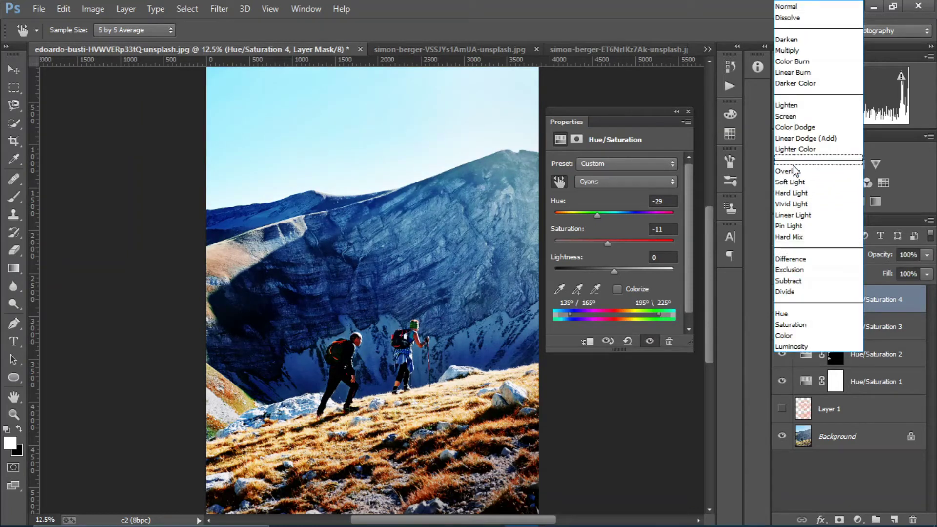
left_click(792, 170)
left_click(803, 255)
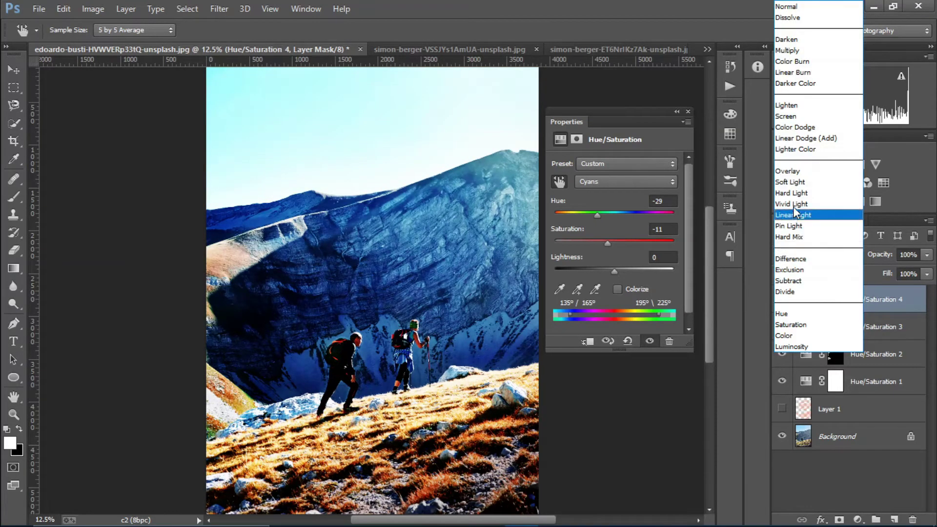
left_click(792, 181)
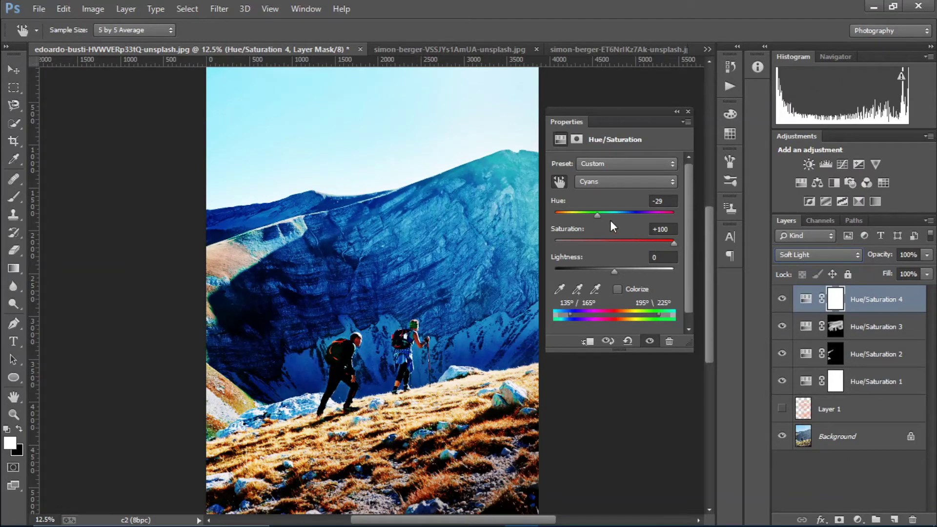
left_click_drag(597, 214, 647, 214)
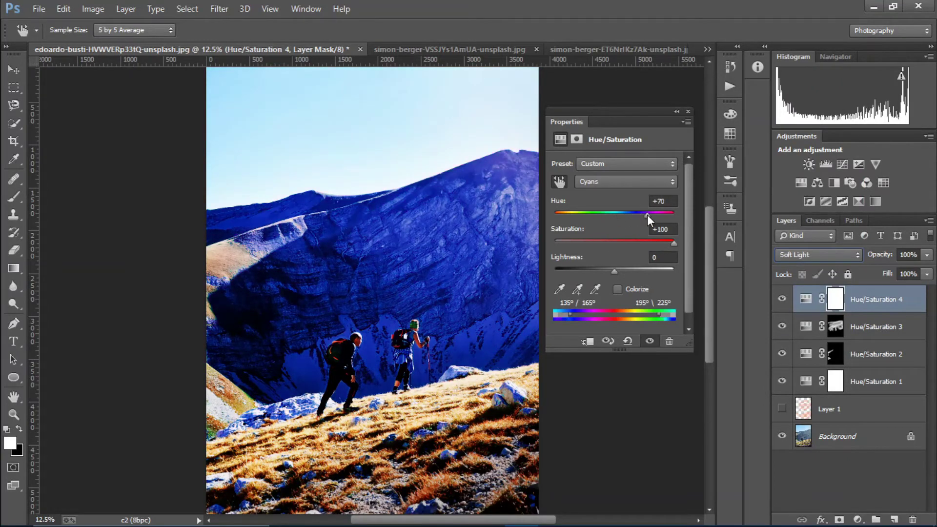
left_click(594, 289)
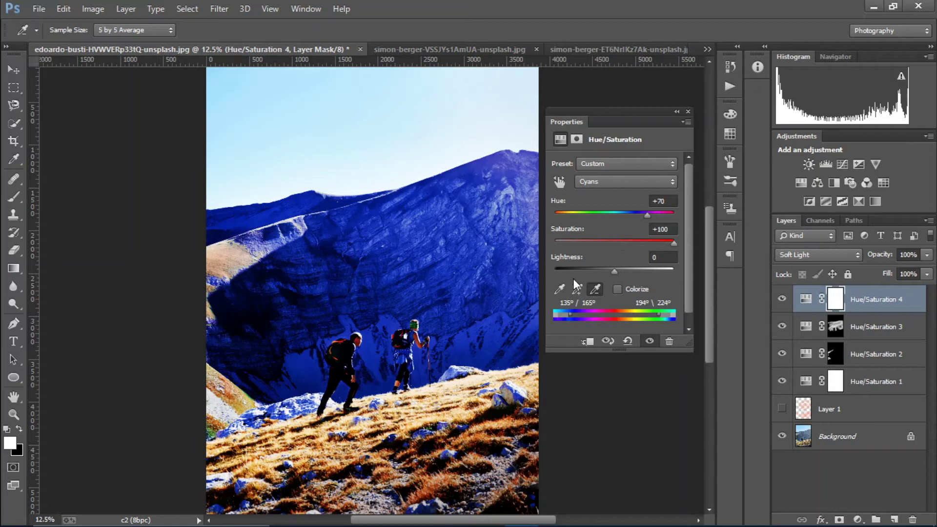
left_click(367, 125)
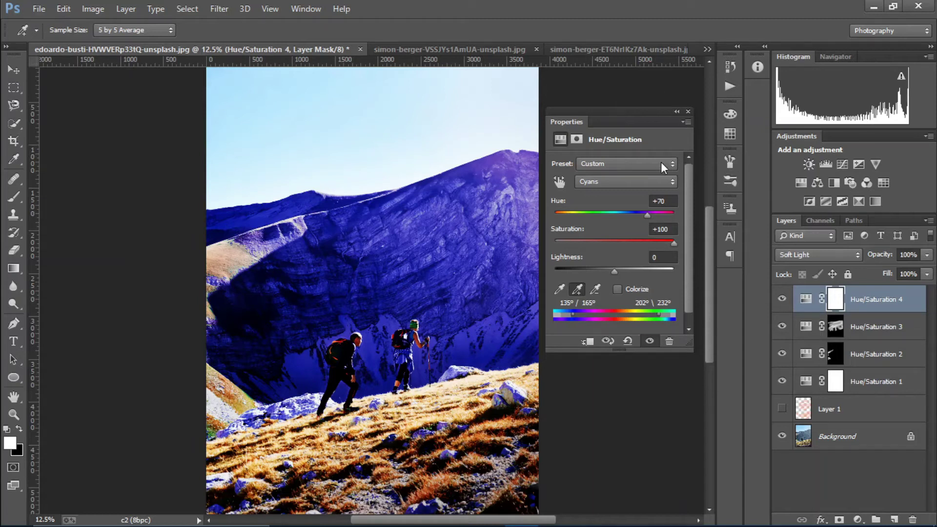
left_click_drag(646, 212, 593, 207)
left_click(688, 112)
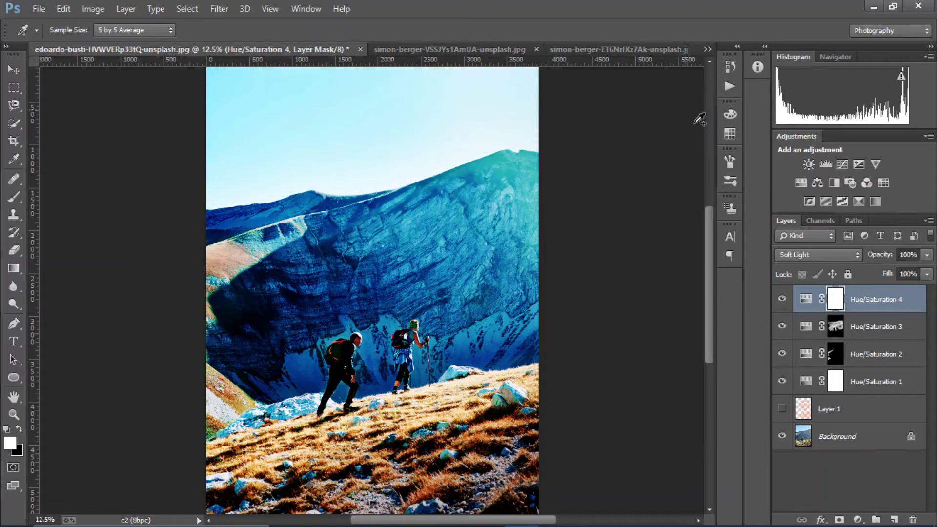
Invert the Hue/Saturation 4 mask and paint white across the upper sky with an 800 px brush.
key("ctrl+i")
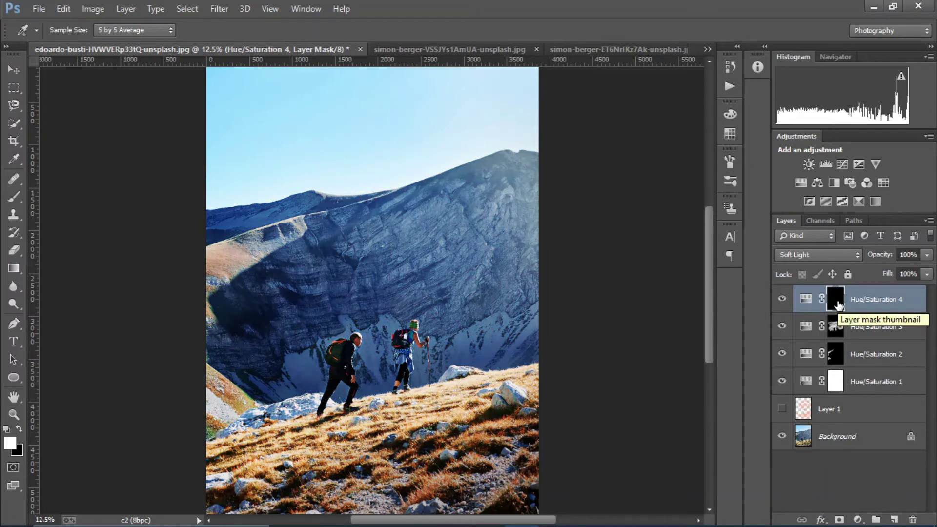
key("b")
key("bracketright")
key("bracketright")
key("bracketright")
key("bracketright")
key("bracketright")
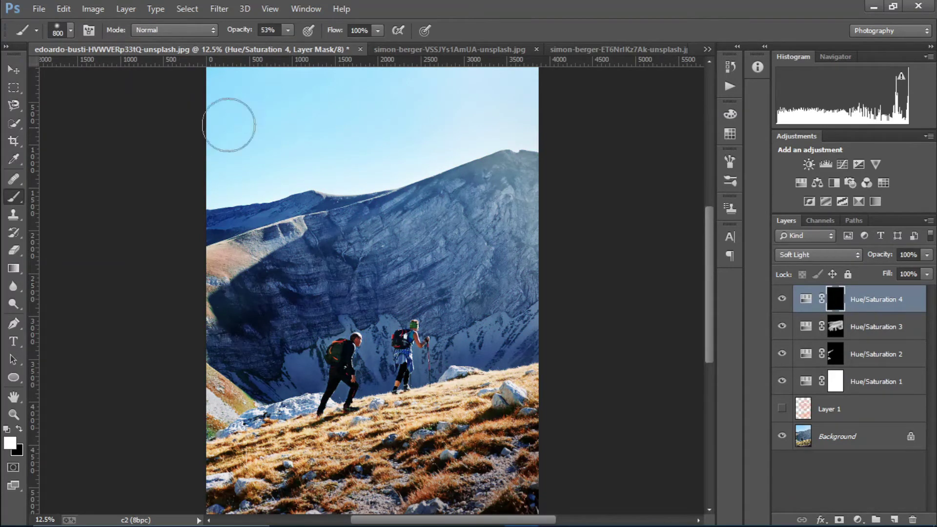
mouse_move(210, 142)
left_mouse_down()
mouse_move(293, 131)
mouse_move(218, 94)
left_mouse_up()
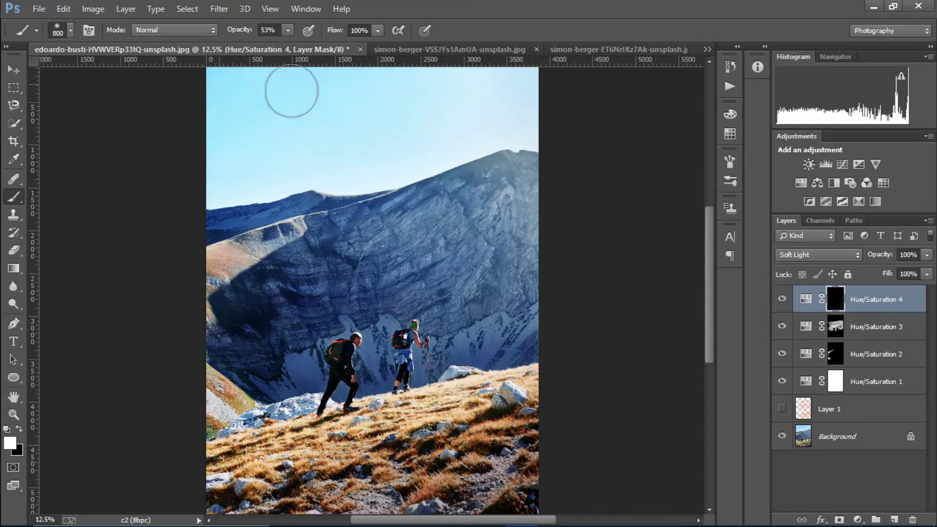
mouse_move(276, 161)
left_mouse_down()
mouse_move(206, 157)
mouse_move(361, 99)
mouse_move(210, 89)
mouse_move(289, 98)
left_mouse_up()
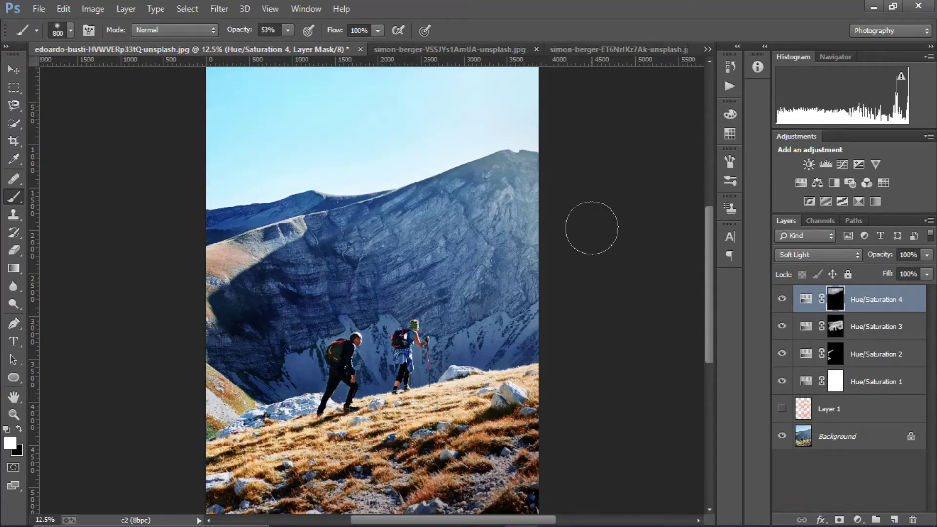
key("ctrl+minus")
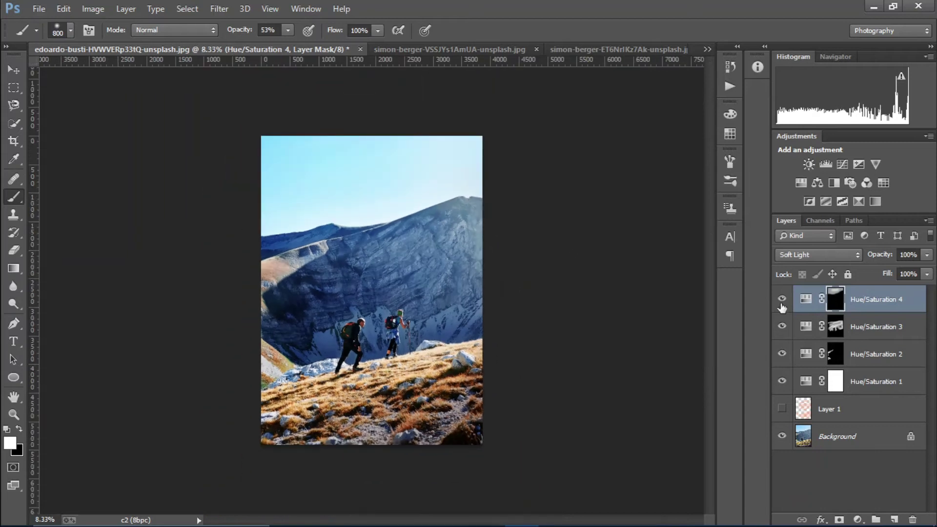
left_click(855, 383, "shift")
Group the four Hue/Saturation layers into Group 1 and compare it on and off.
key("ctrl+g")
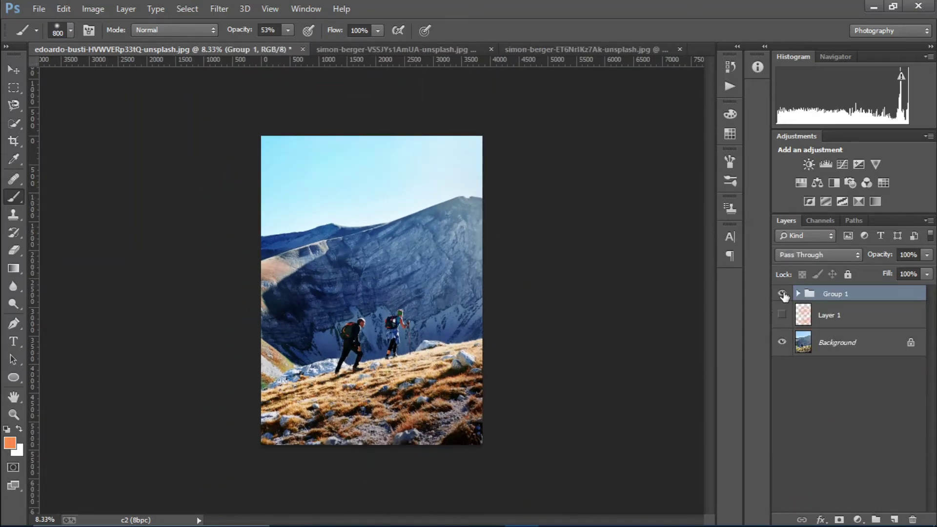
left_click(782, 294)
left_click(782, 293)
left_click(782, 294)
left_click(783, 294)
Lower Group 1 to 61% opacity, then close the hikers photo without saving.
mouse_move(882, 253)
left_mouse_down()
mouse_move(862, 259)
mouse_move(874, 275)
mouse_move(865, 276)
mouse_move(888, 278)
mouse_move(879, 255)
left_mouse_up()
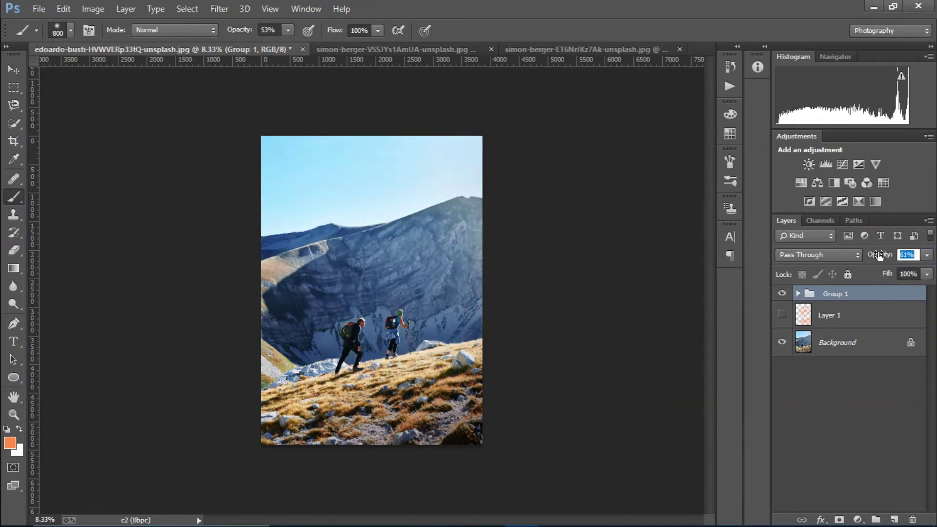
left_click(780, 295)
left_click(780, 296)
left_click(780, 296)
left_click(780, 296)
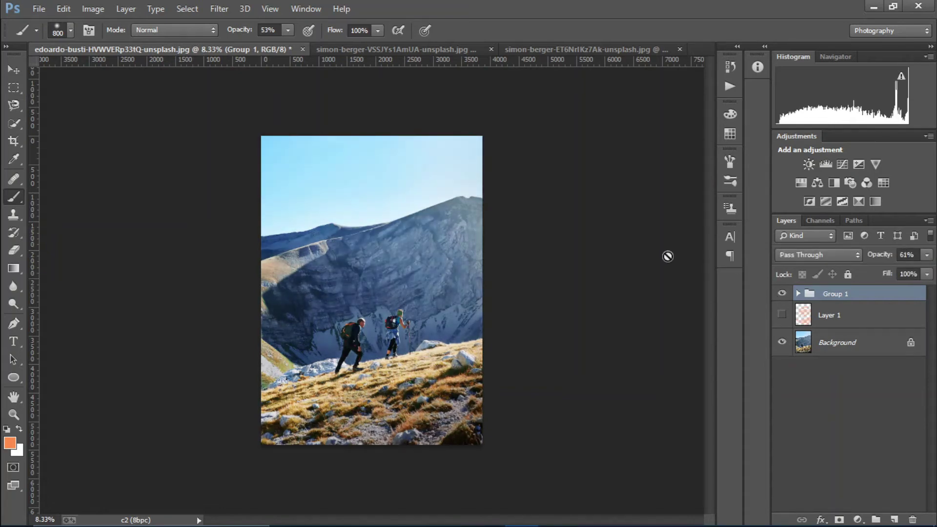
left_click(303, 49)
left_click(496, 215)
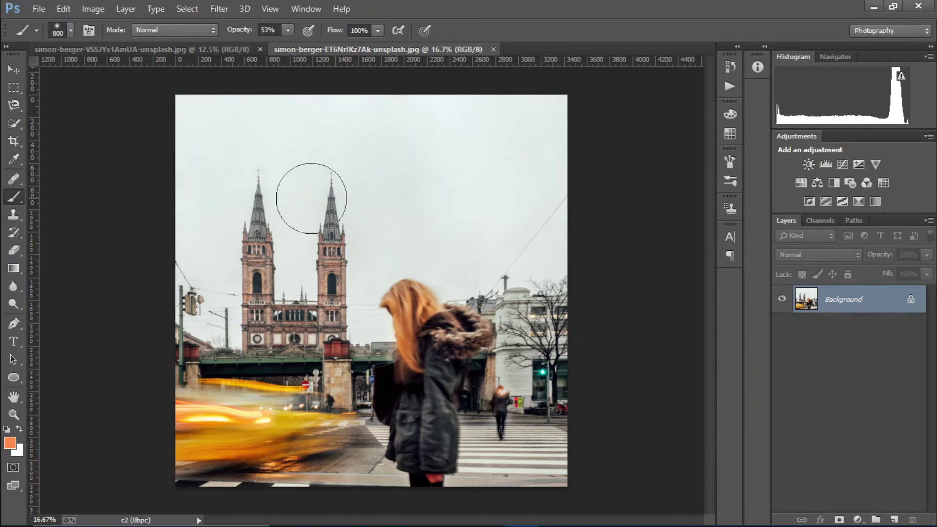
Add a Hue/Saturation layer in Overlay mode at 67% fill and 41% opacity.
left_click(857, 520)
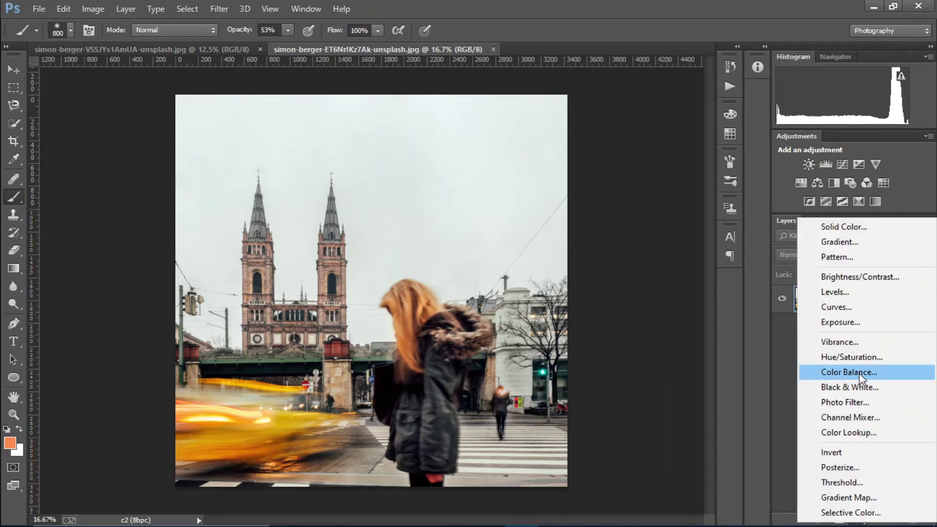
left_click(852, 353)
left_click(800, 255)
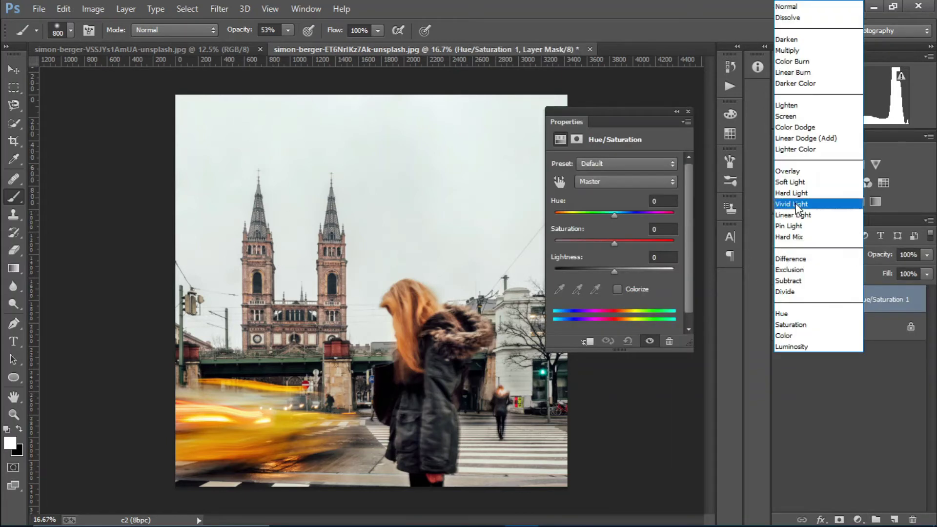
left_click(783, 169)
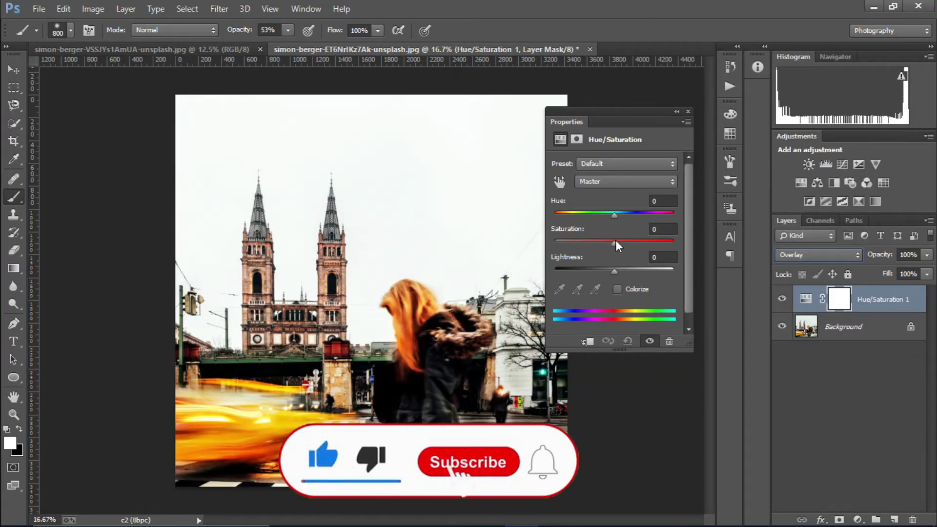
left_click_drag(884, 281, 862, 282)
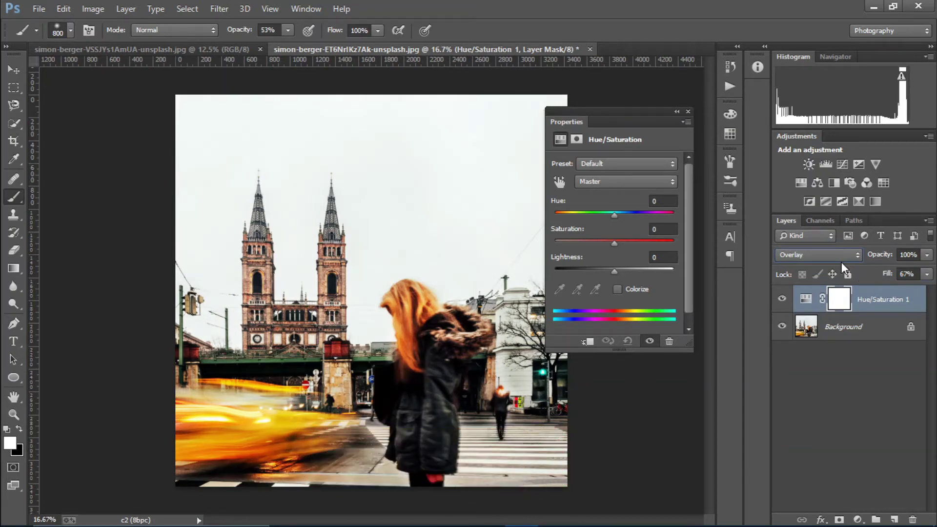
left_click_drag(873, 259, 832, 268)
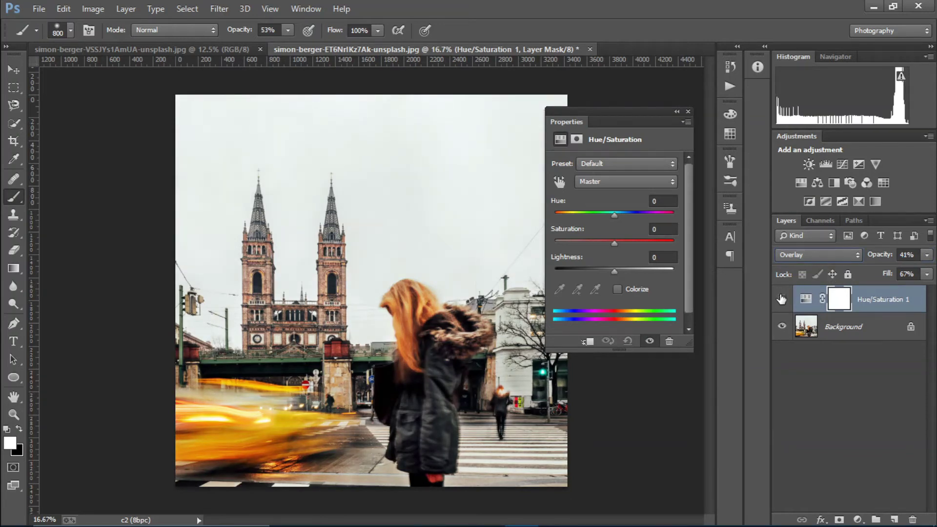
Set its hue to -126, saturation to -66 and lightness to +21.
left_click_drag(611, 213, 567, 218)
left_click_drag(614, 243, 576, 244)
mouse_move(614, 270)
left_mouse_down()
mouse_move(635, 270)
mouse_move(627, 268)
left_mouse_up()
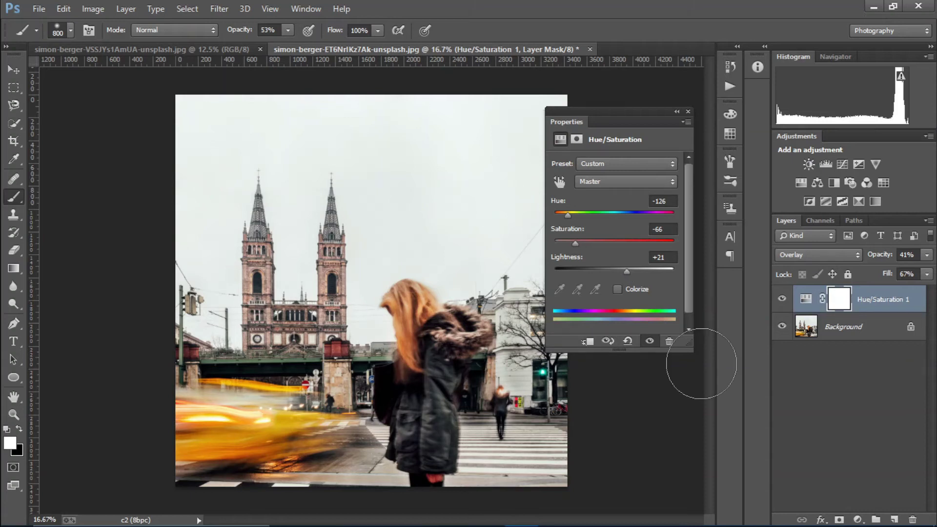
Add a second Hue/Saturation layer with Colorize on, blended in Soft Light.
left_click(857, 519)
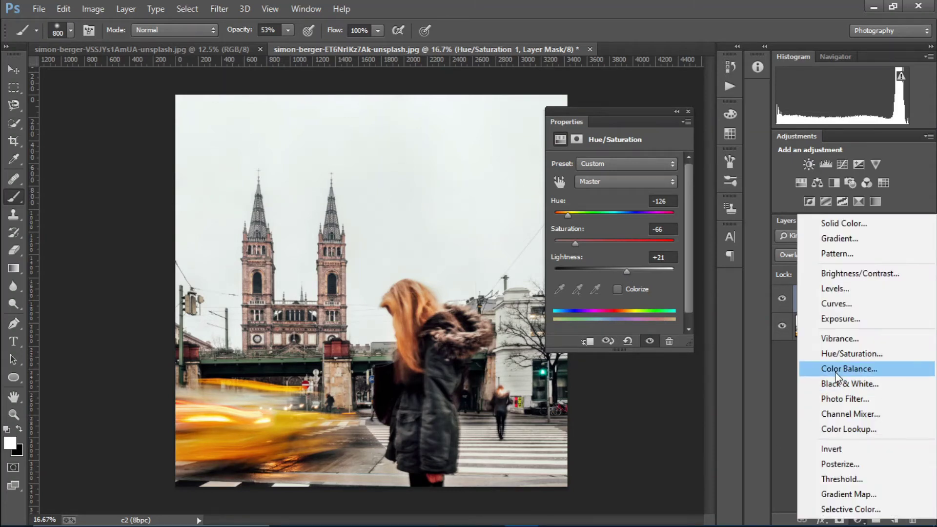
left_click(836, 353)
left_click(630, 288)
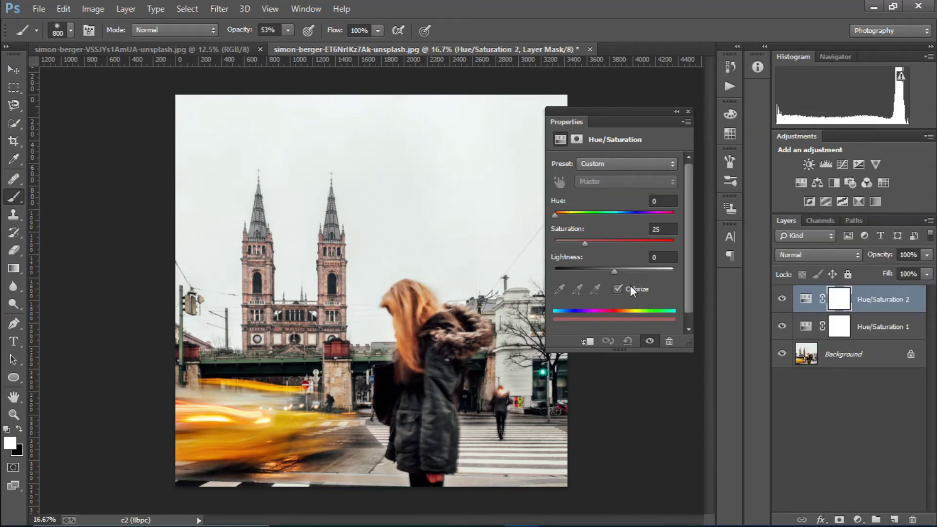
left_click(799, 256)
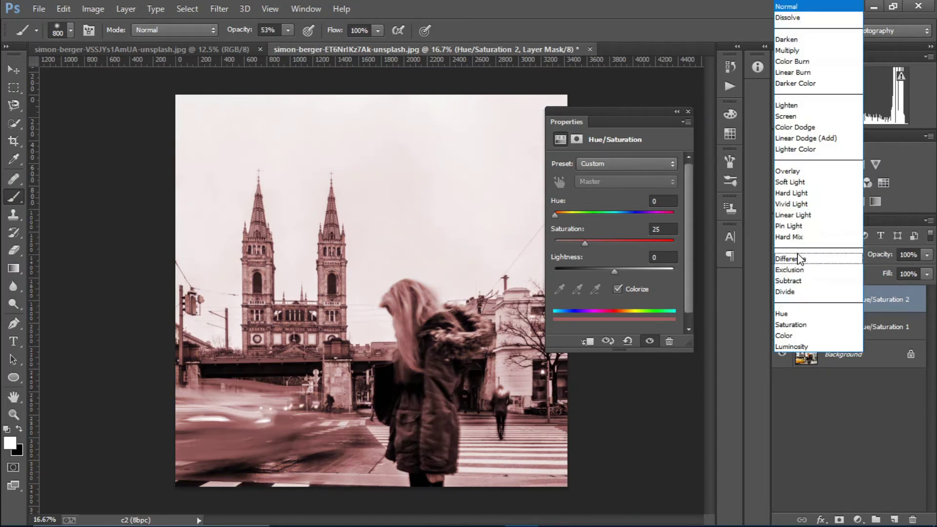
left_click(787, 183)
Set the tint to hue 126, saturation 16 and lightness -24.
left_click_drag(564, 216, 615, 212)
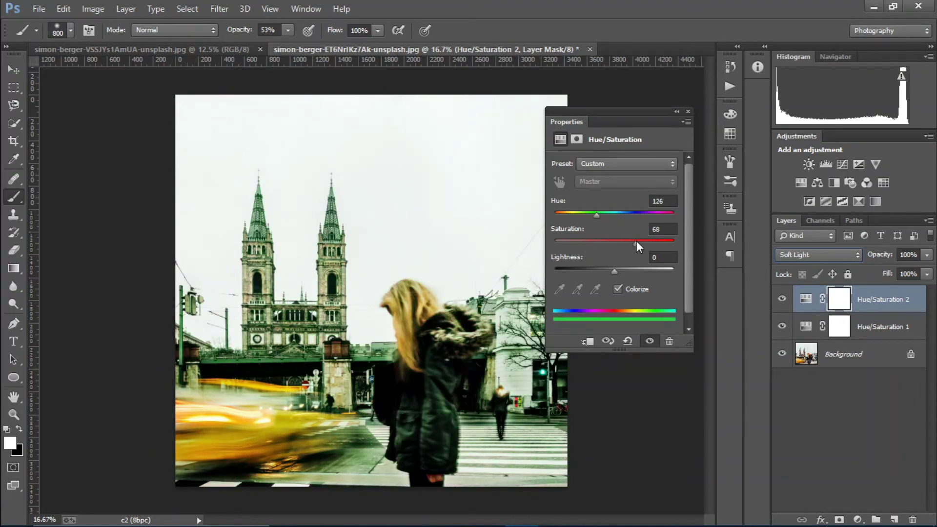
left_click_drag(636, 241, 575, 240)
left_click_drag(614, 269, 611, 267)
left_click_drag(586, 269, 600, 270)
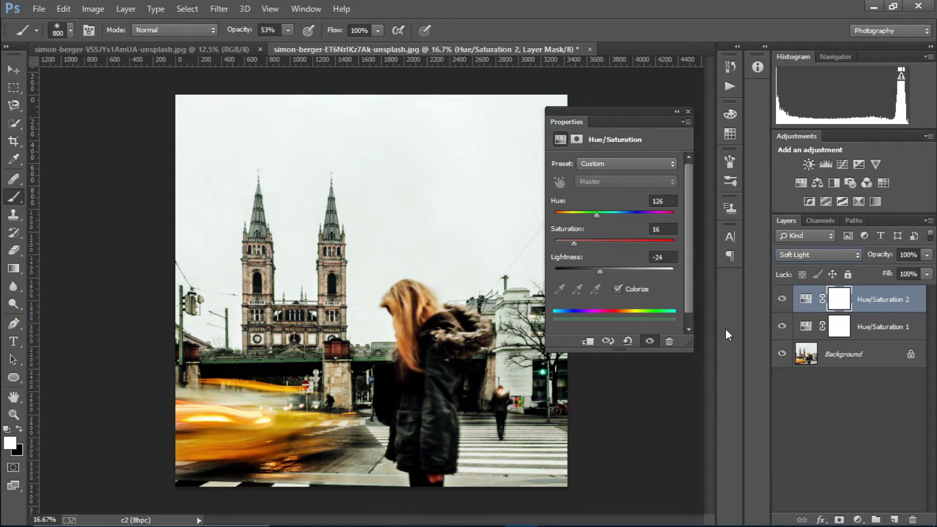
Compare the tint layer on and off, then add a third Hue/Saturation layer.
left_click(781, 303)
left_click(781, 304)
left_click(859, 518)
left_click(894, 347)
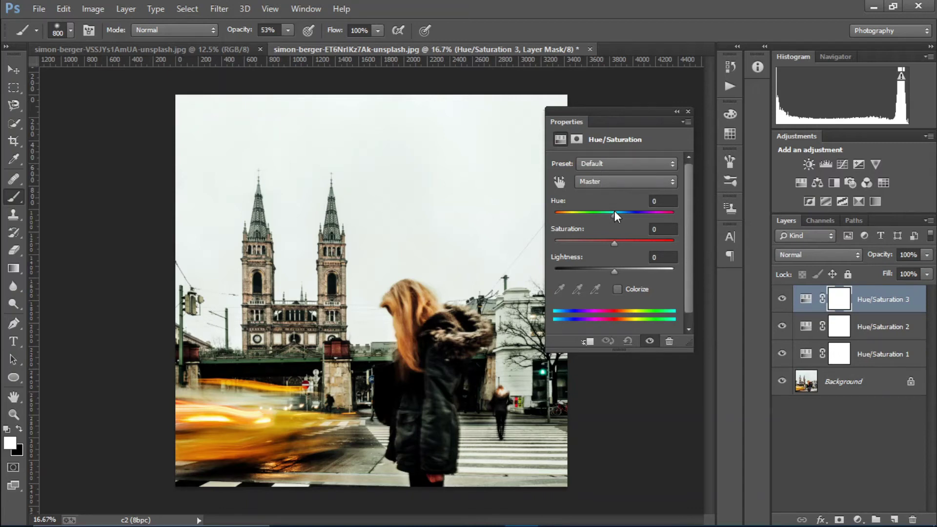
Set the third Hue/Saturation layer to Screen blending at 29% opacity.
left_click(791, 247)
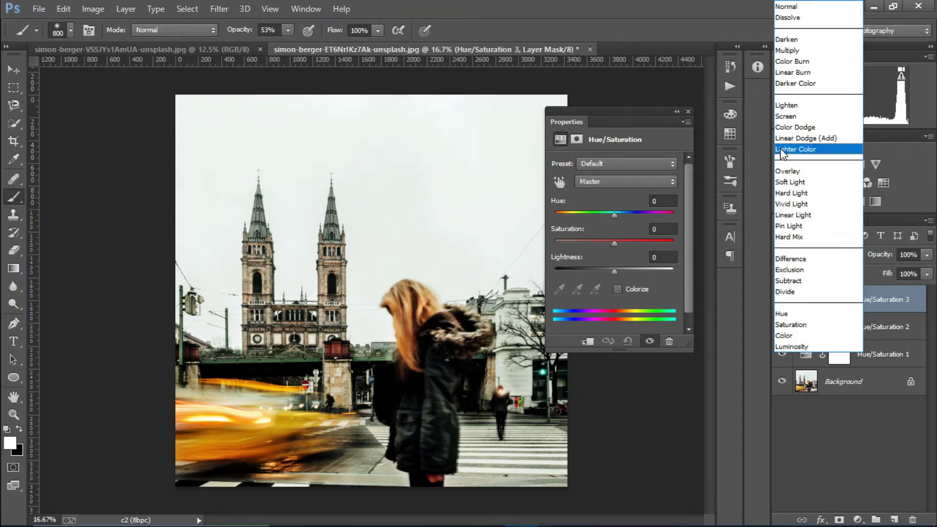
left_click(786, 117)
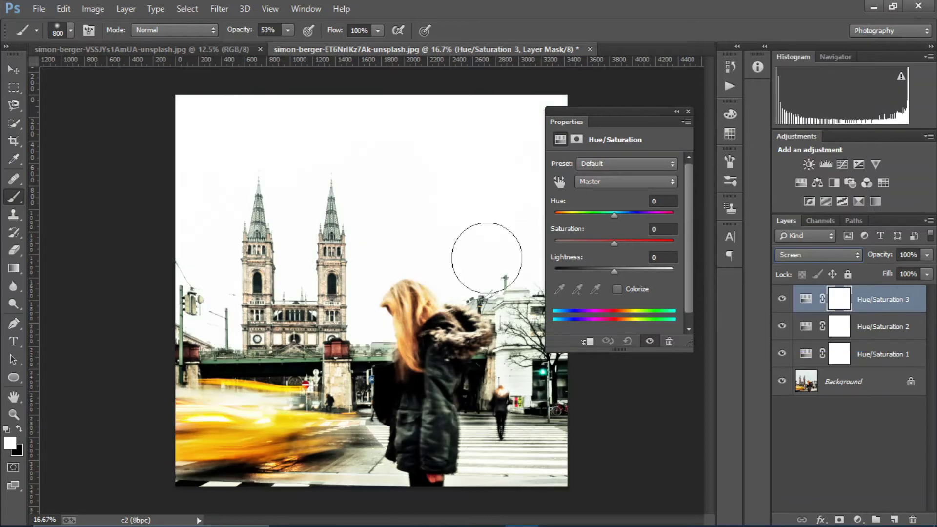
left_click_drag(886, 258, 838, 270)
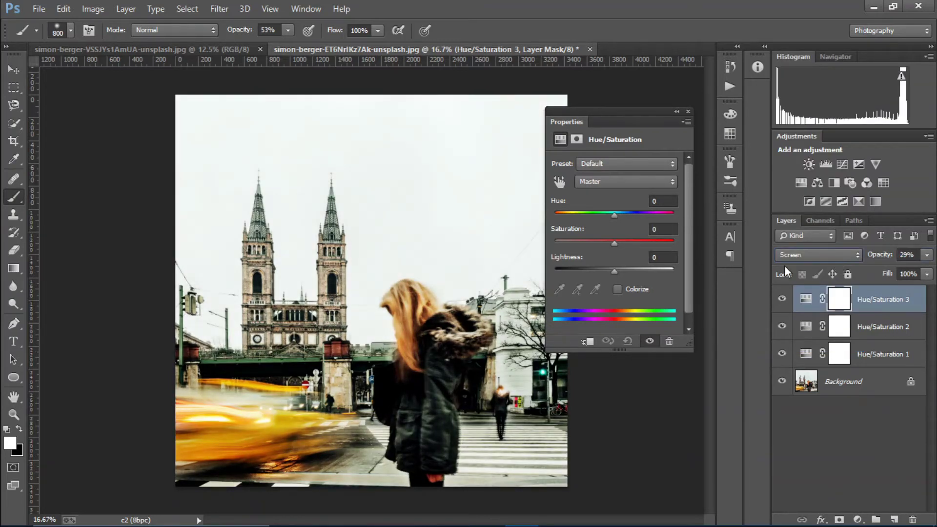
Set hue -45, saturation 0, lightness +17, then select all three Hue/Saturation layers.
left_click_drag(613, 215, 587, 214)
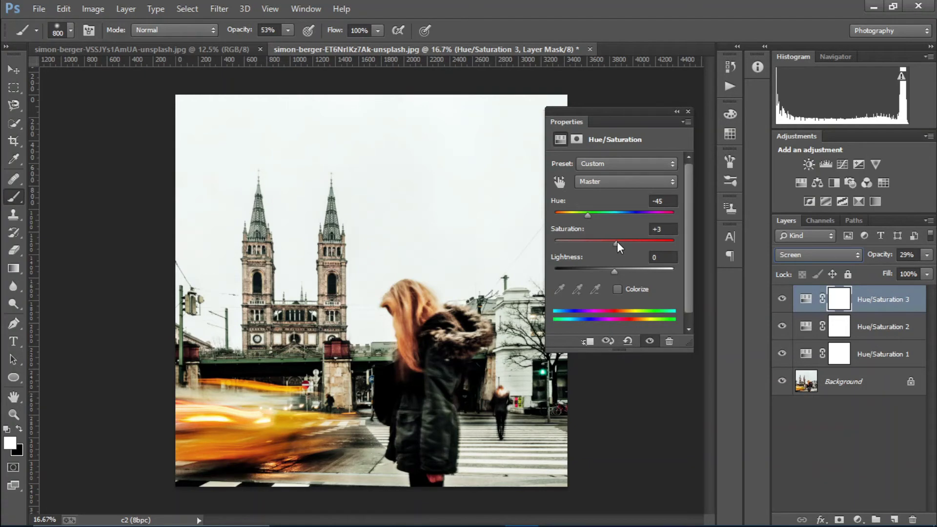
left_click_drag(641, 242, 623, 270)
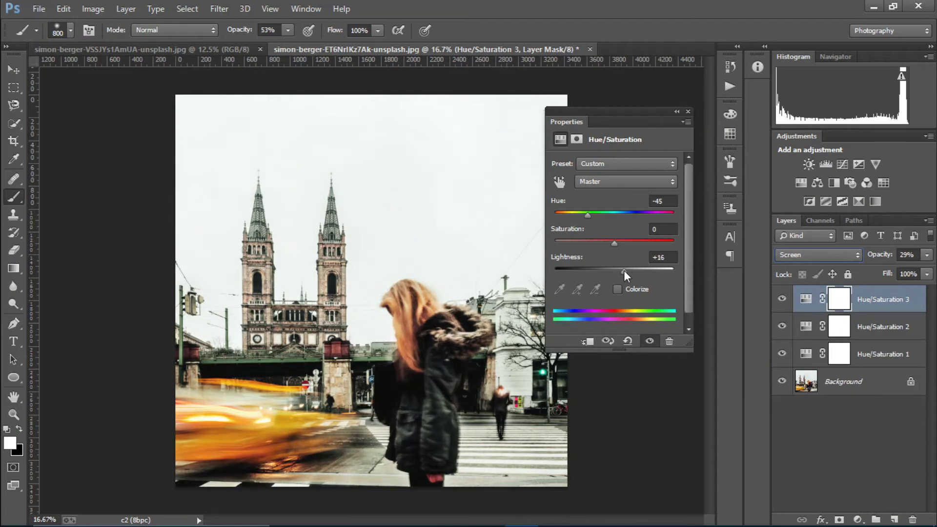
left_click(689, 111)
left_click(865, 361, "shift")
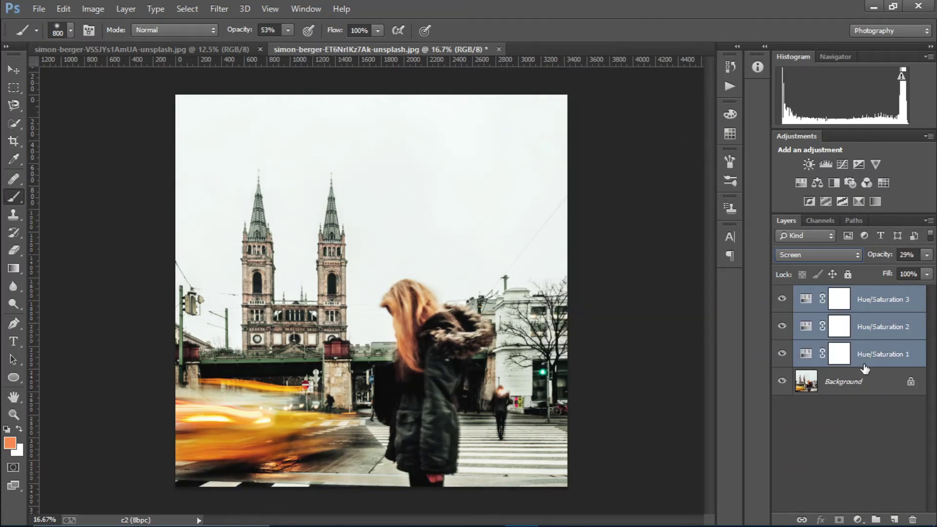
Group the three layers into Group 1, compare the grade, and close the photo unsaved.
key("ctrl+g")
left_click(787, 293)
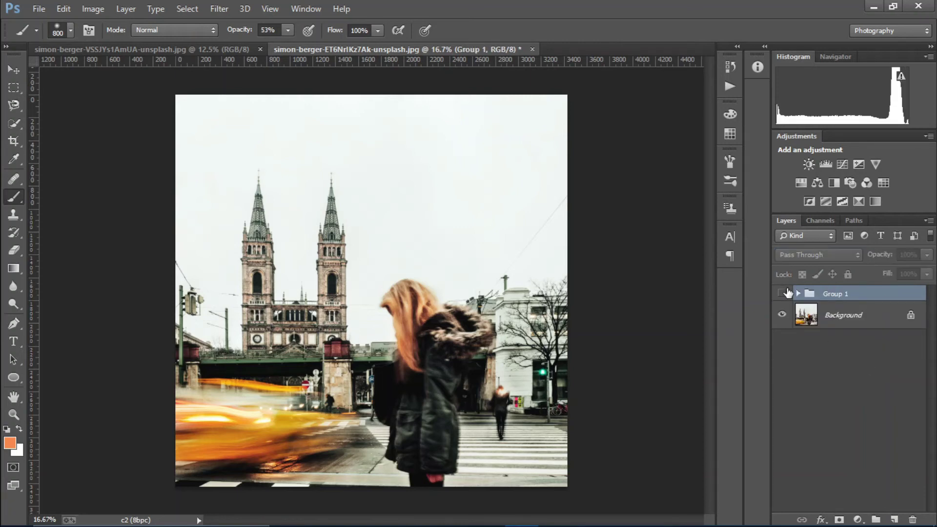
left_click(786, 292)
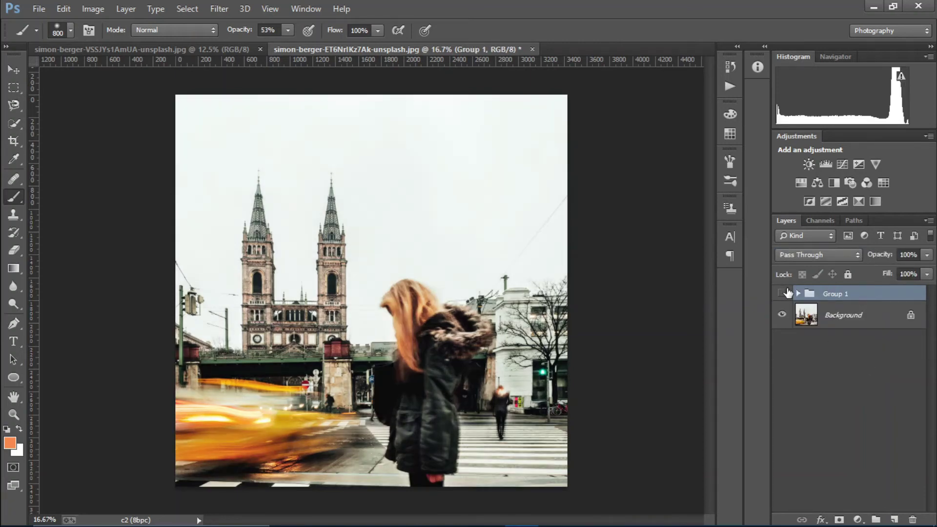
left_click(786, 293)
left_click(786, 293)
left_click(785, 293)
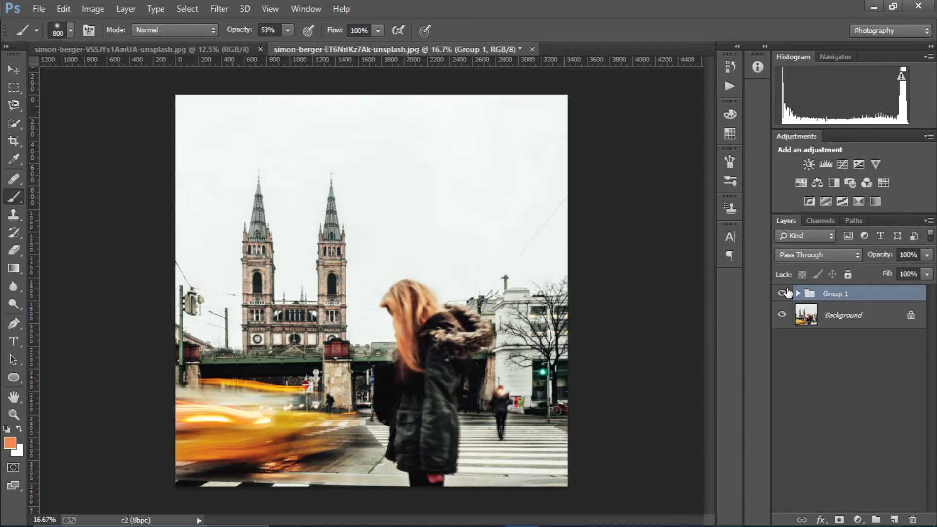
left_click(787, 293)
left_click(532, 49)
left_click(512, 204)
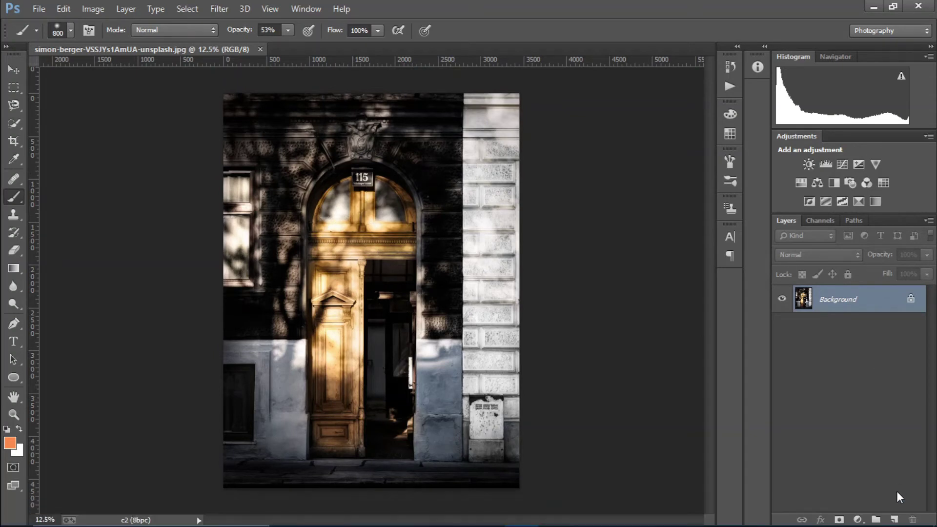
Paint an orange guide over the doorway on a new layer, then hide it.
left_click(894, 520)
mouse_move(366, 219)
left_mouse_down()
mouse_move(359, 428)
mouse_move(337, 292)
mouse_move(355, 235)
mouse_move(376, 241)
mouse_move(391, 320)
mouse_move(391, 407)
mouse_move(390, 425)
mouse_move(350, 445)
mouse_move(320, 438)
mouse_move(322, 328)
mouse_move(334, 272)
mouse_move(390, 196)
left_mouse_up()
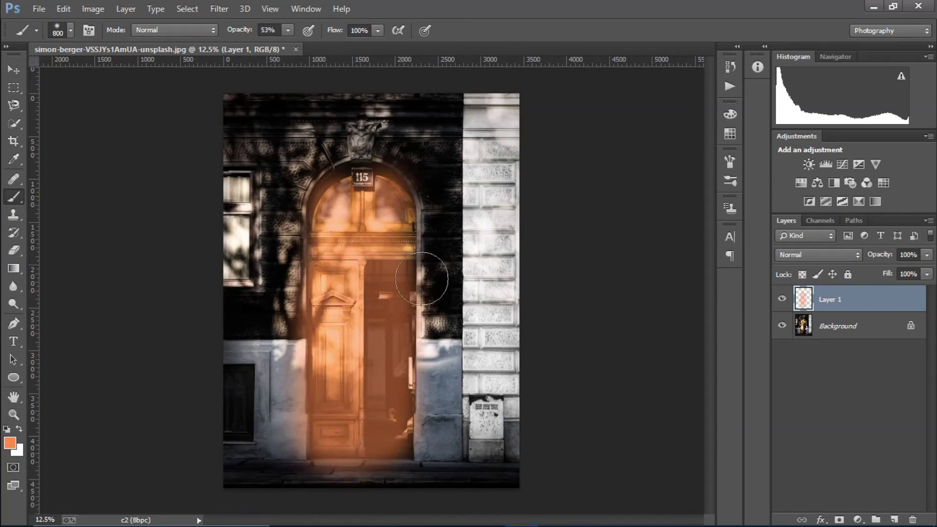
left_click(781, 298)
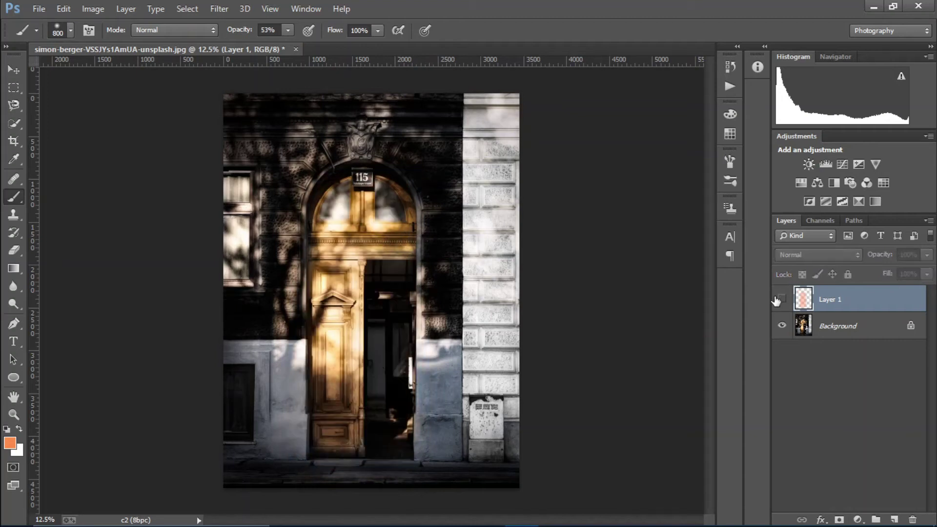
left_click(858, 337)
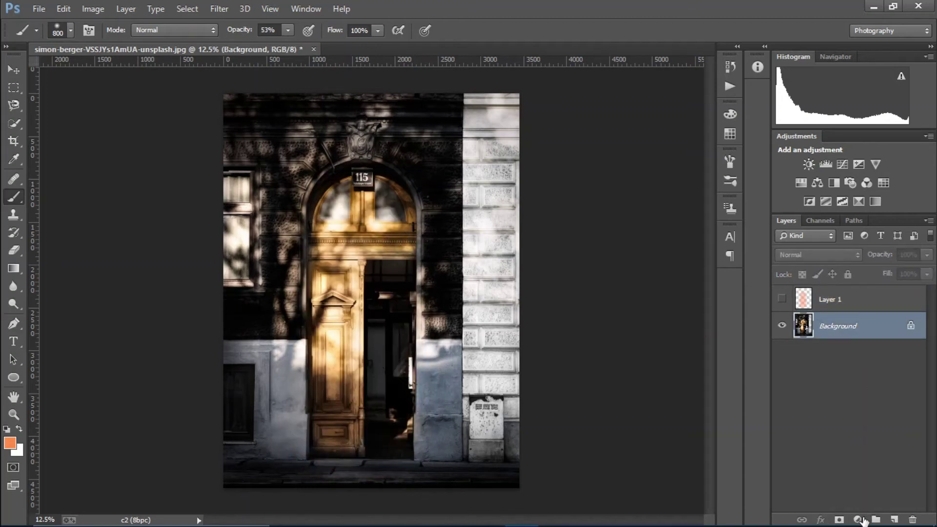
Add an Overlay Hue/Saturation layer with Yellows at hue -5, saturation -40, lightness -78.
left_click(859, 518)
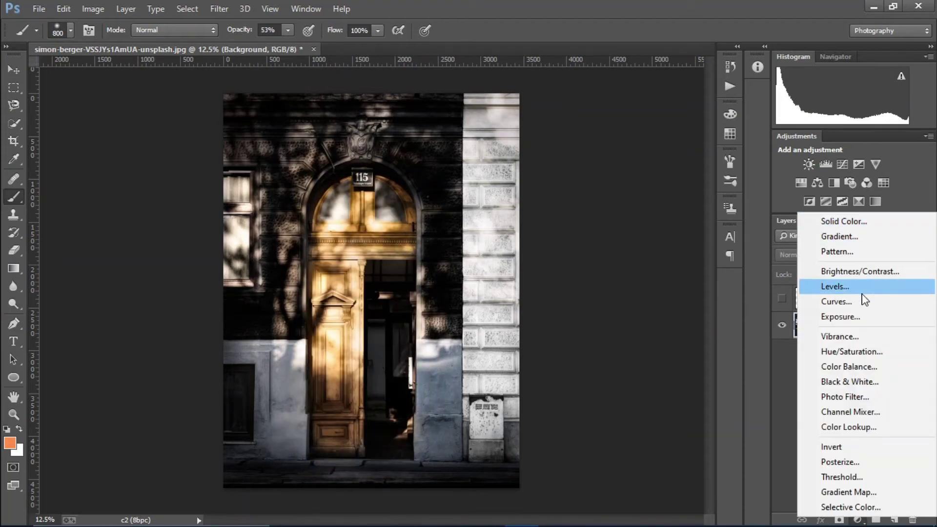
left_click(859, 351)
left_click(819, 254)
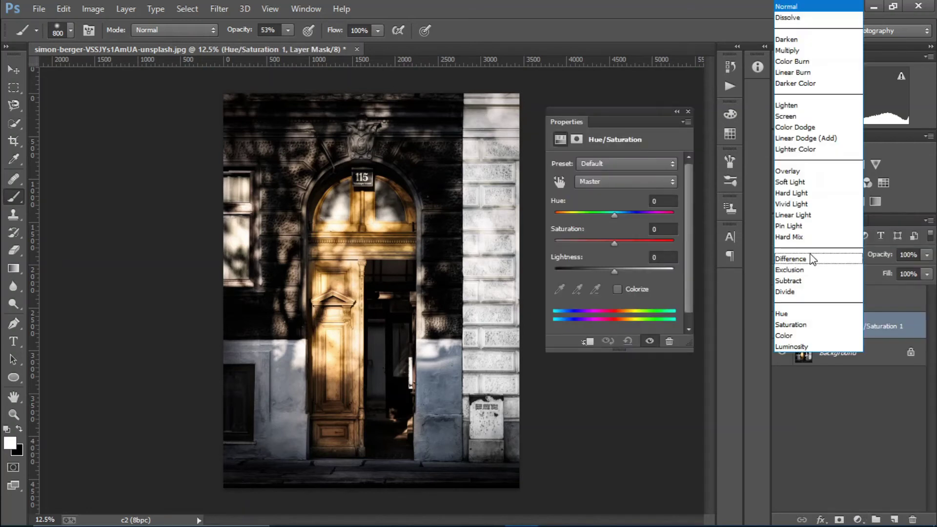
left_click(803, 167)
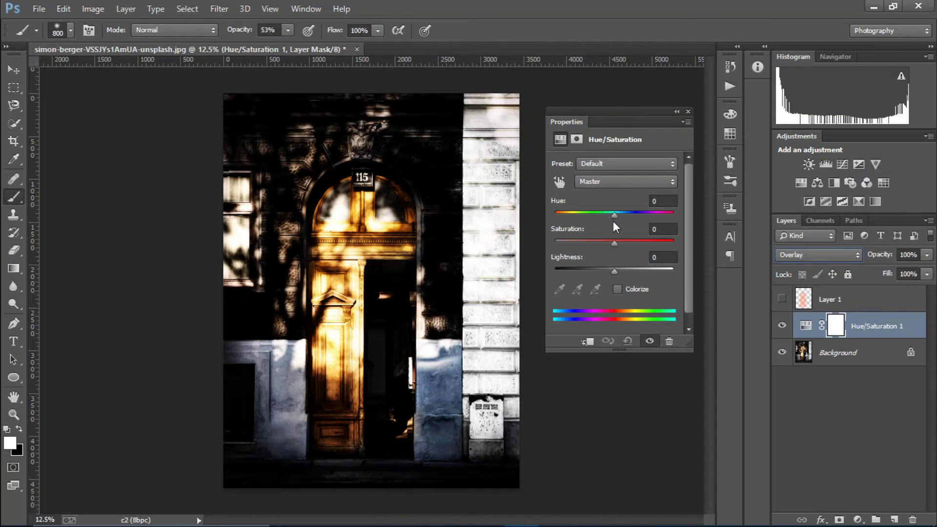
left_click(567, 185)
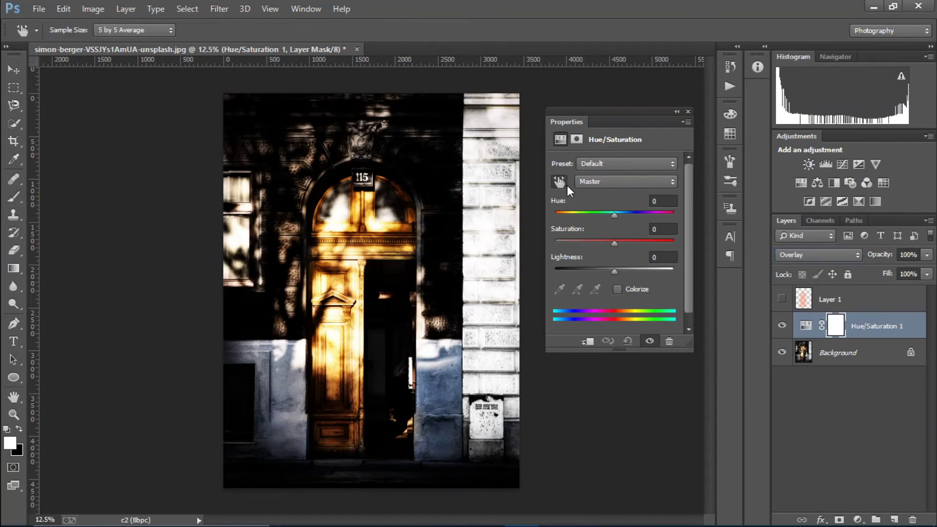
left_click(333, 336)
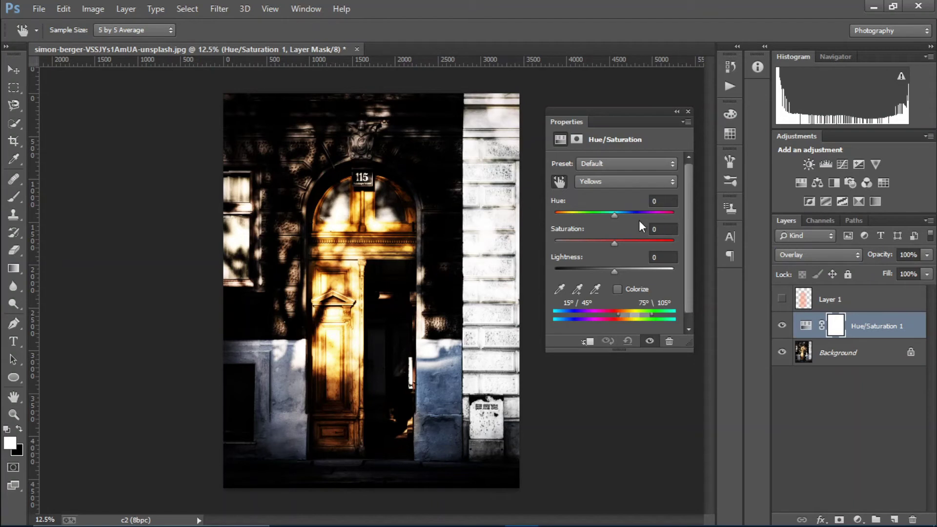
left_click_drag(613, 215, 590, 242)
left_click_drag(614, 271, 567, 271)
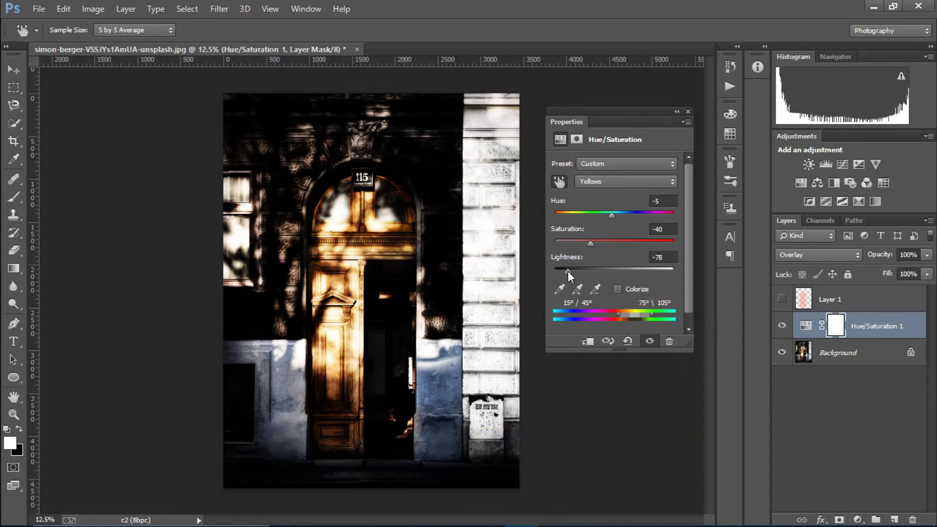
left_click(688, 111)
Invert the Hue/Saturation 1 mask and paint white over the door and its arch.
key("ctrl+i")
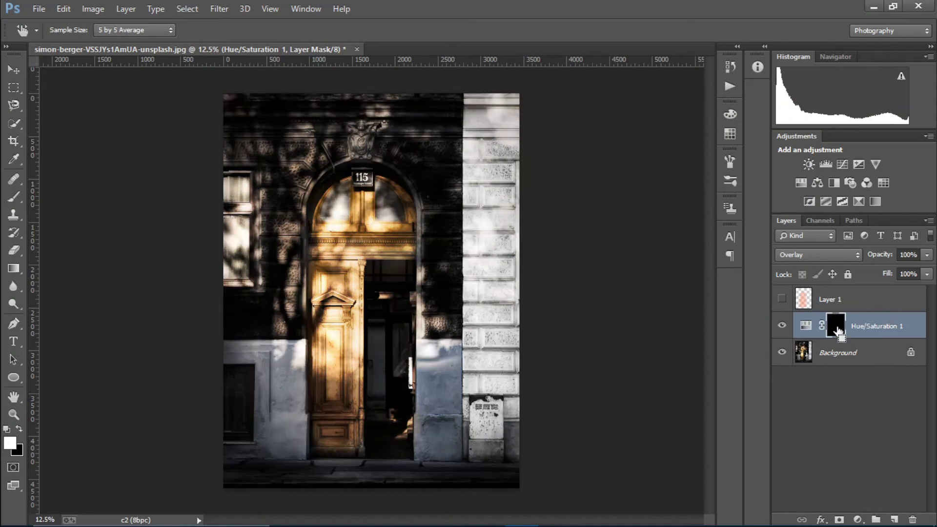
key("b")
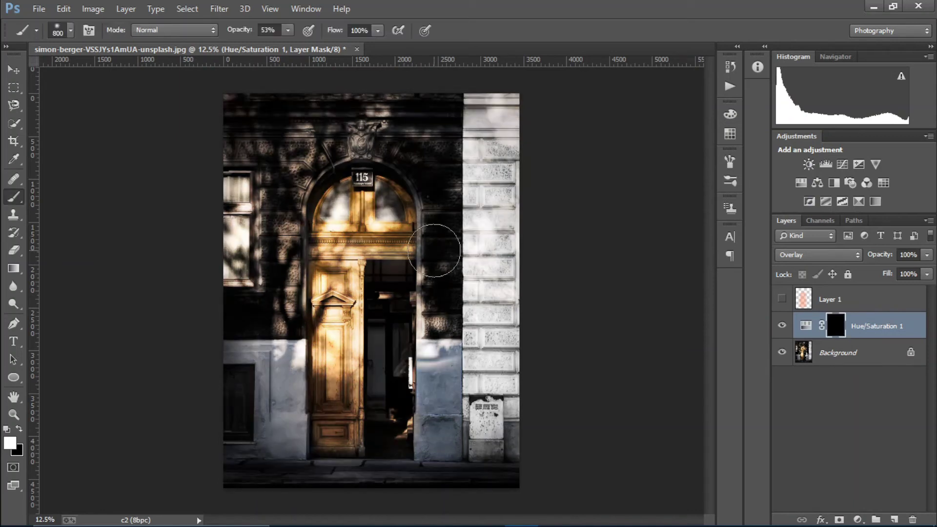
mouse_move(378, 324)
left_mouse_down()
mouse_move(323, 241)
mouse_move(312, 273)
mouse_move(338, 336)
mouse_move(337, 278)
mouse_move(333, 436)
mouse_move(345, 435)
left_mouse_up()
mouse_move(390, 241)
left_mouse_down()
mouse_move(362, 203)
mouse_move(325, 217)
mouse_move(324, 233)
mouse_move(338, 203)
mouse_move(357, 196)
mouse_move(380, 216)
mouse_move(385, 308)
left_mouse_up()
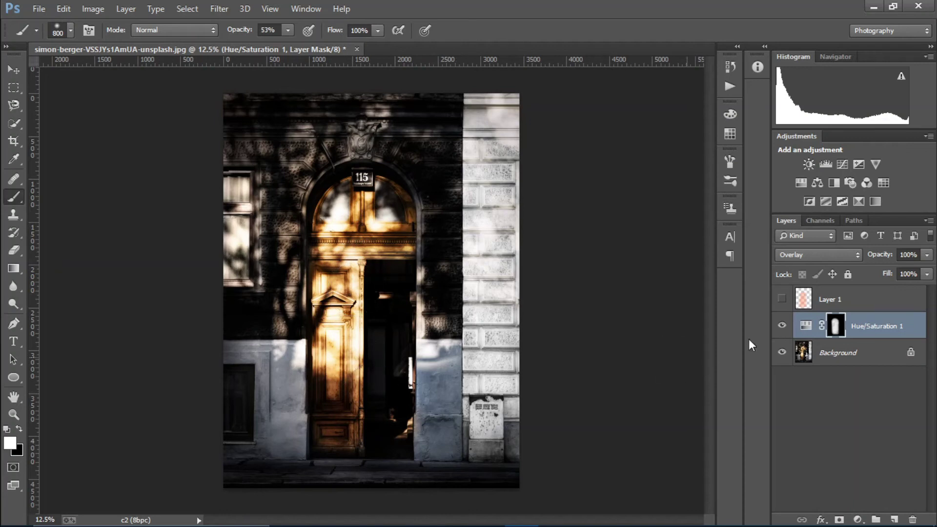
Toggle Hue/Saturation 1 on and off to compare the masked door effect.
left_click(782, 326)
left_click(782, 327)
left_click(782, 327)
left_click(782, 327)
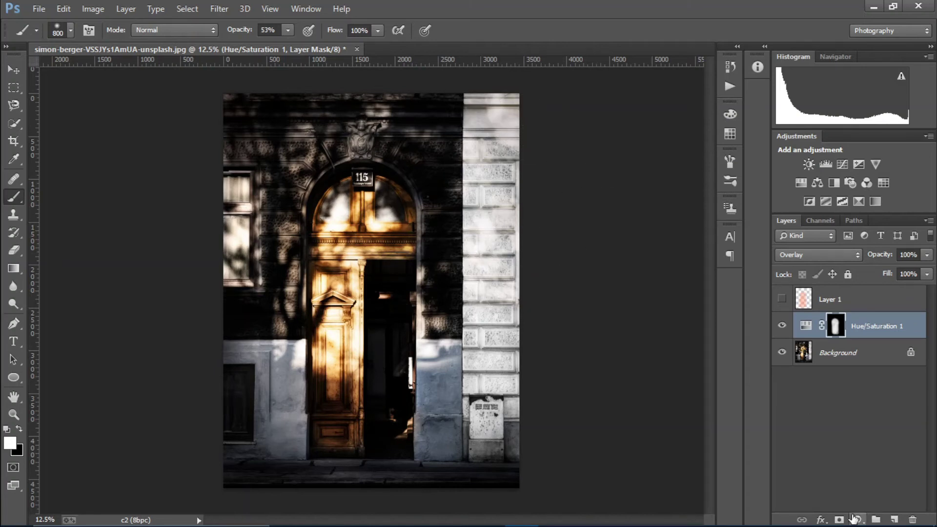
left_click(857, 520)
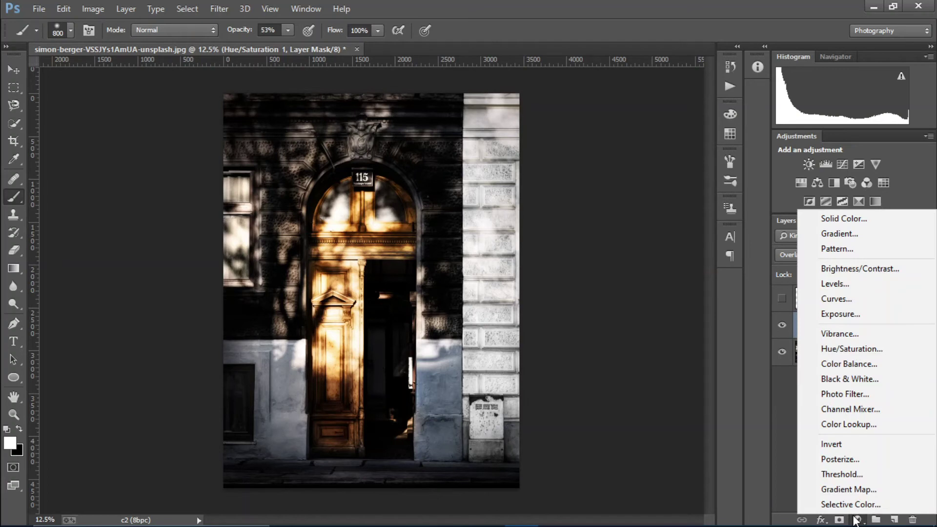
Add a Soft Light Hue/Saturation layer targeting Reds sampled from the door.
left_click(842, 348)
left_click(802, 256)
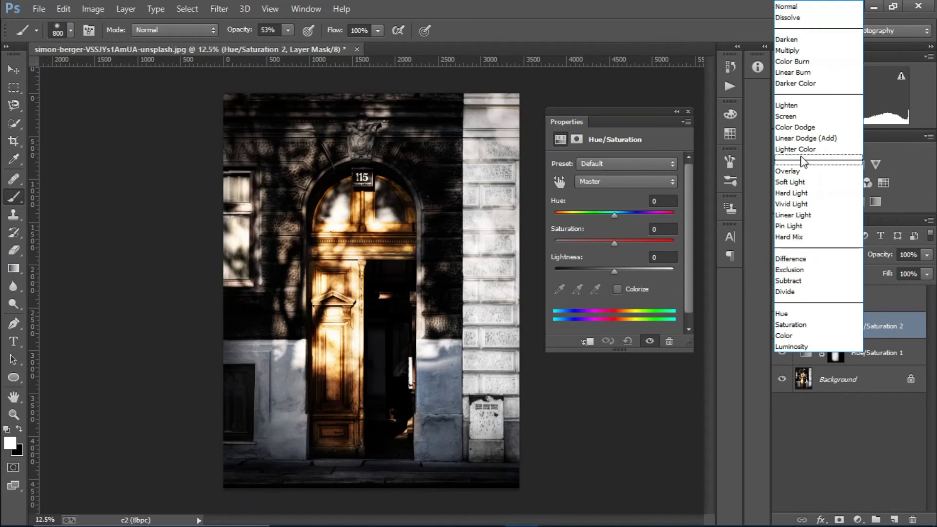
left_click(800, 182)
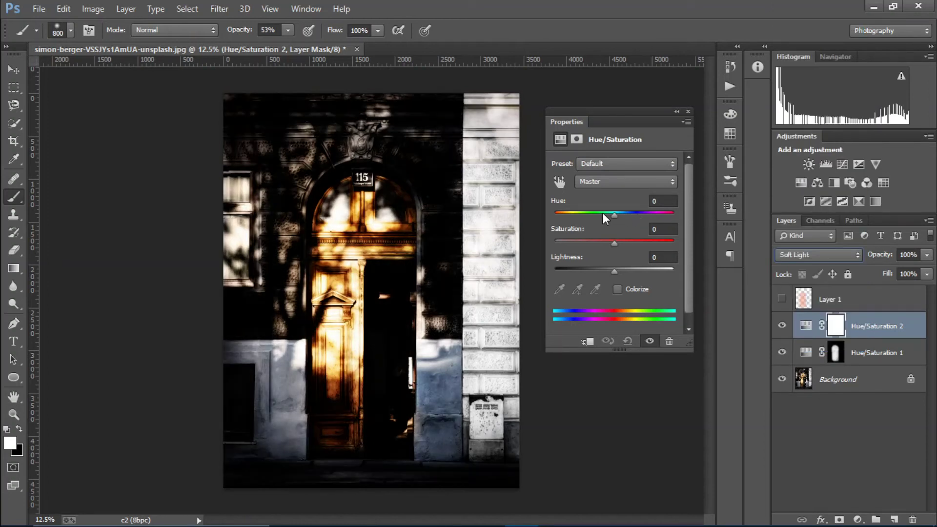
left_click(559, 182)
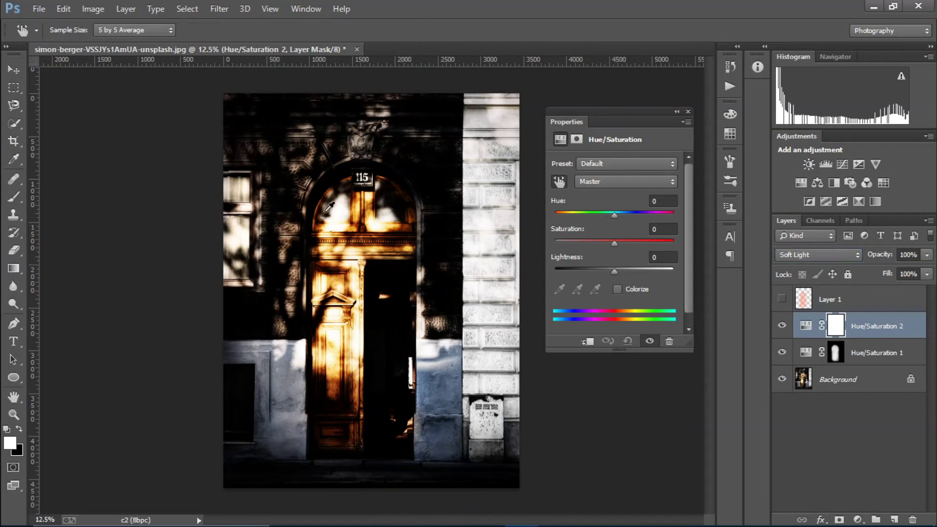
left_click(288, 227)
Set the Reds to hue +39, saturation +54 and lightness -46.
mouse_move(620, 215)
left_mouse_down()
mouse_move(570, 212)
mouse_move(658, 212)
mouse_move(616, 210)
mouse_move(630, 207)
left_mouse_up()
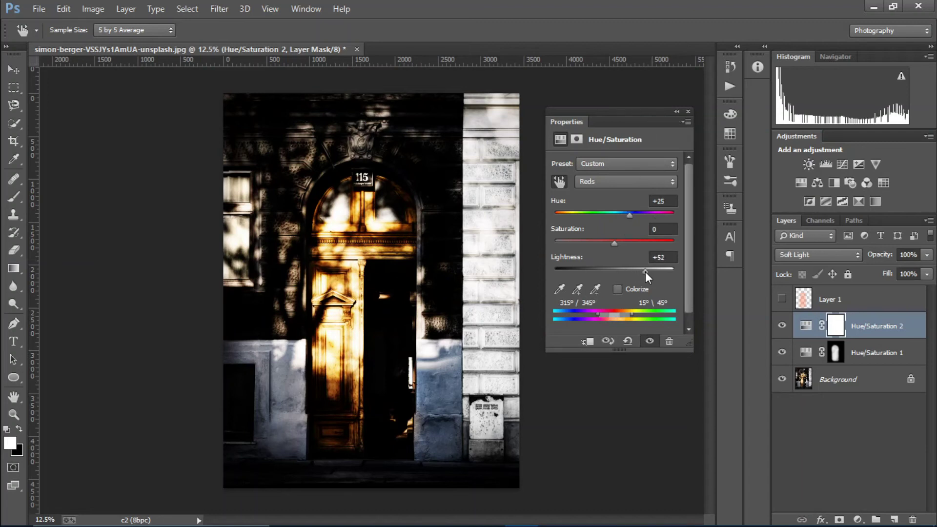
left_click_drag(648, 271, 589, 291)
left_click(620, 289)
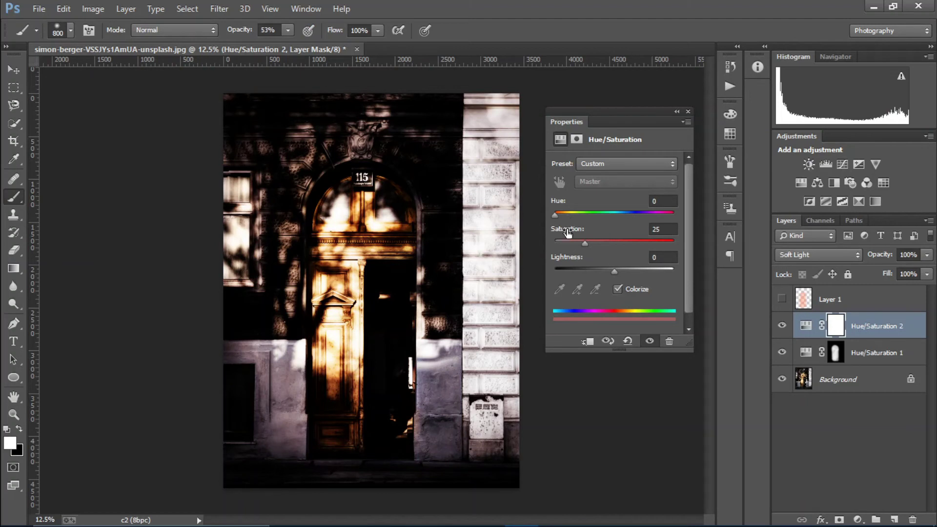
left_click(636, 288)
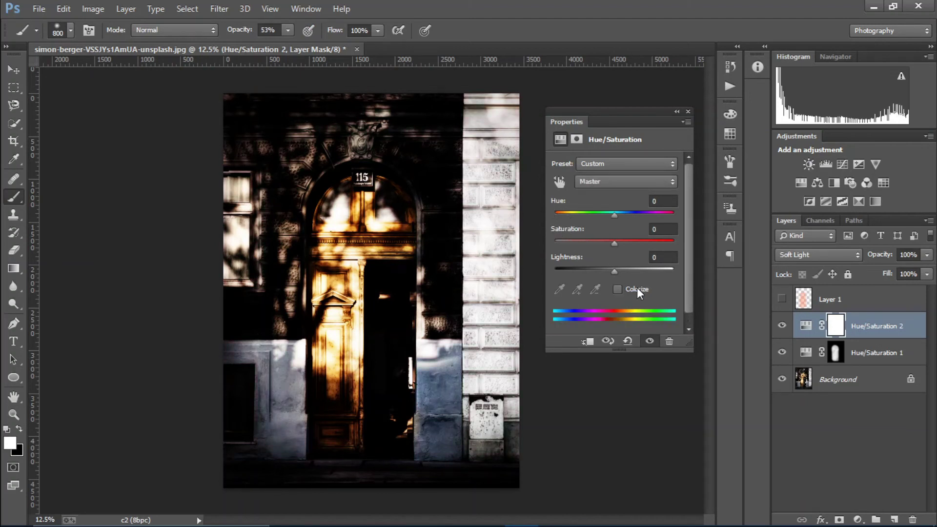
left_click(562, 180)
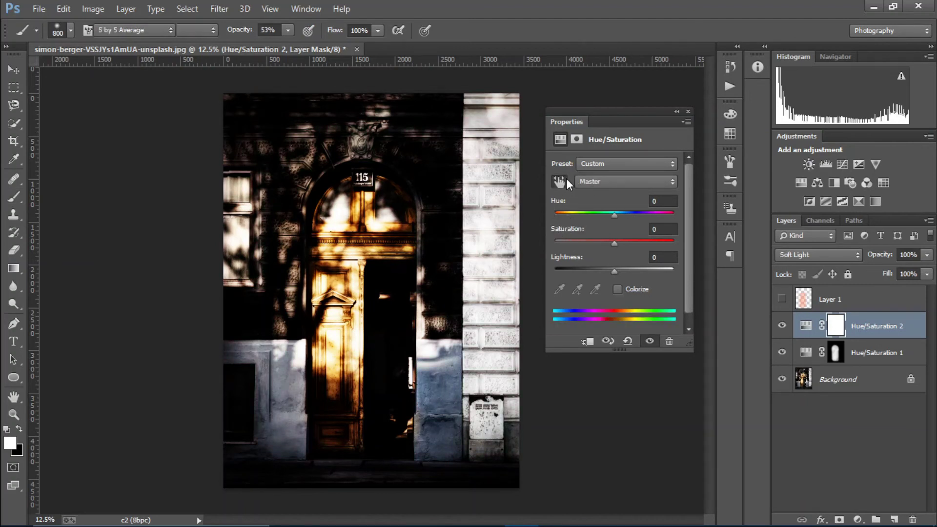
left_click(290, 238)
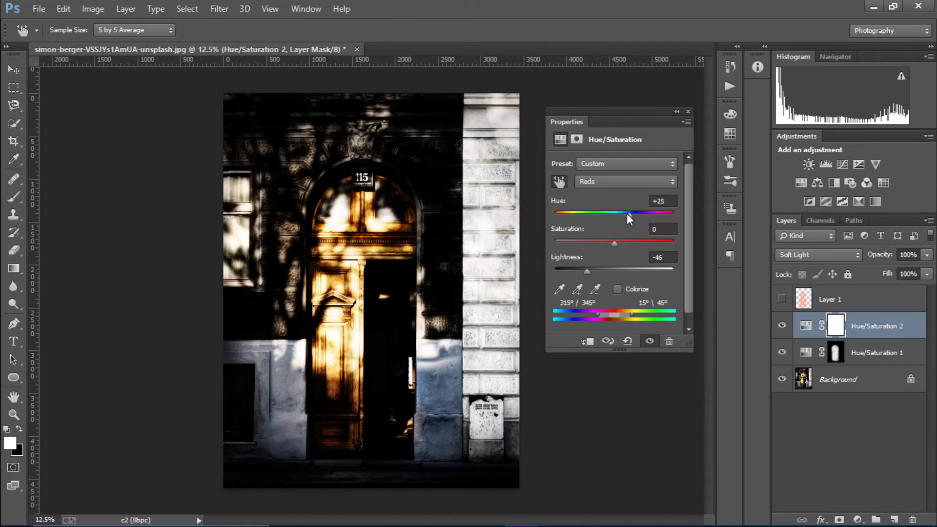
left_click_drag(626, 213, 646, 241)
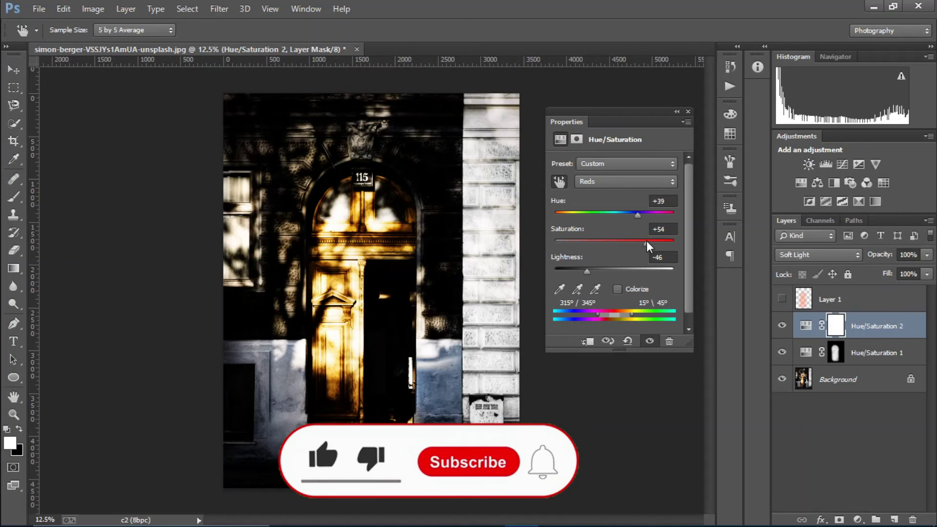
left_click(688, 111)
Invert the Hue/Saturation 2 mask and paint it back over the walls around the door.
key("ctrl+i")
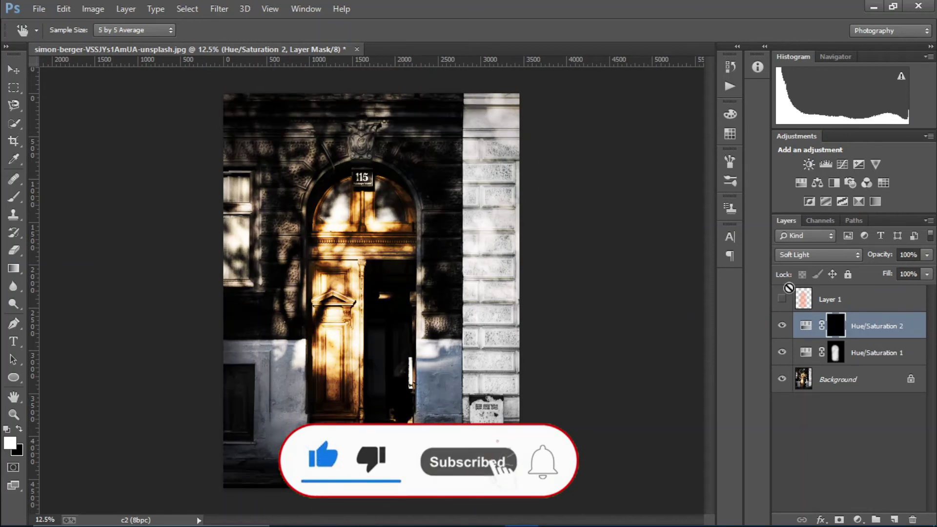
key("b")
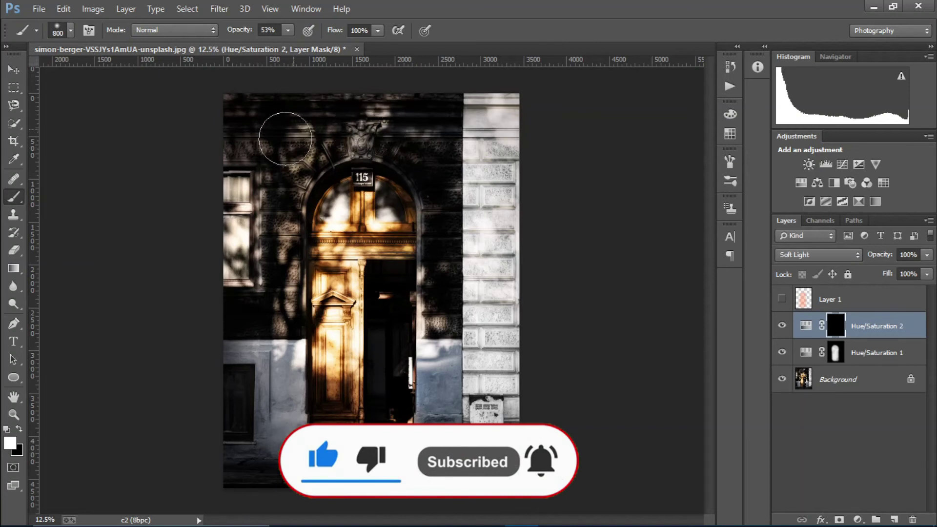
mouse_move(271, 192)
left_mouse_down()
mouse_move(274, 316)
mouse_move(274, 297)
mouse_move(255, 314)
left_mouse_up()
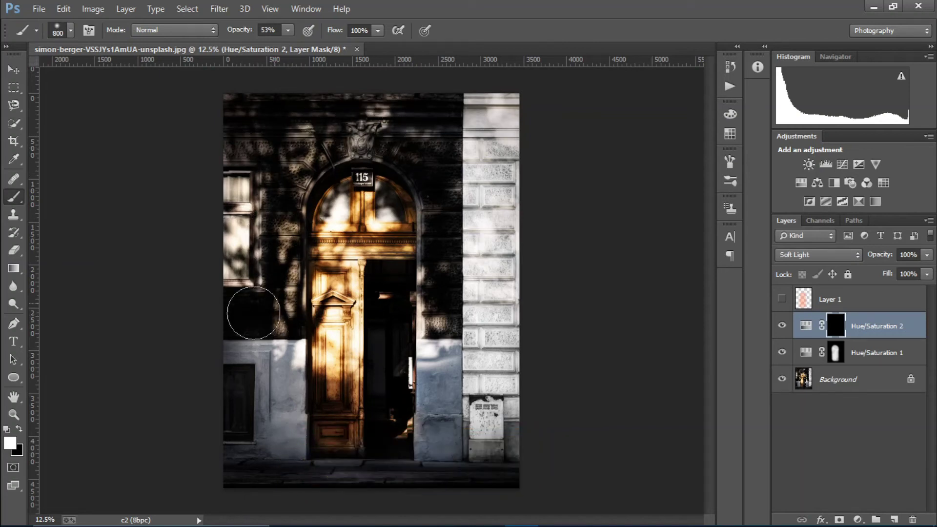
mouse_move(434, 286)
left_mouse_down()
mouse_move(436, 158)
mouse_move(444, 124)
mouse_move(359, 92)
mouse_move(241, 115)
mouse_move(359, 100)
left_mouse_up()
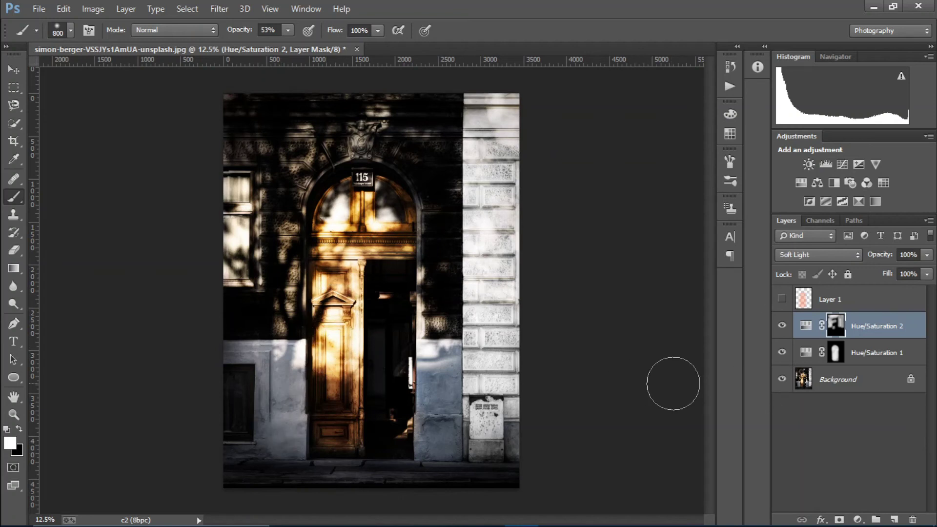
Compare Hue/Saturation 2 on and off and lower its opacity to 84%.
left_click(783, 326)
left_click(782, 326)
left_click_drag(883, 255, 871, 262)
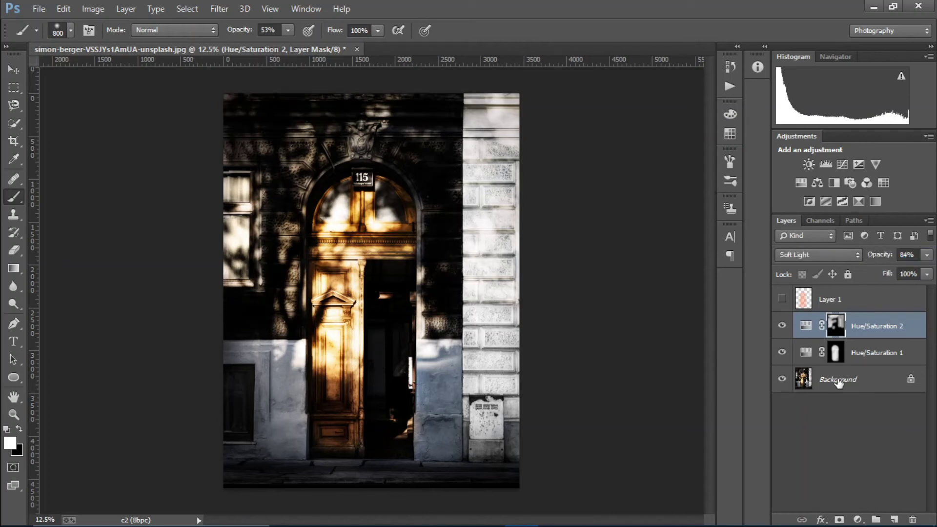
left_click(854, 521)
Add a Screen-blended Hue/Saturation layer with hue -16 and saturation -52.
left_click(849, 355)
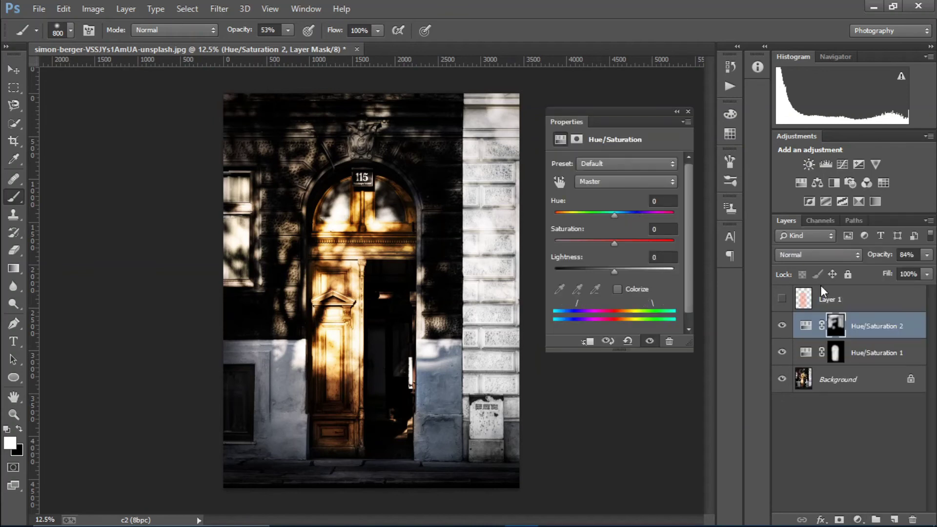
left_click(818, 254)
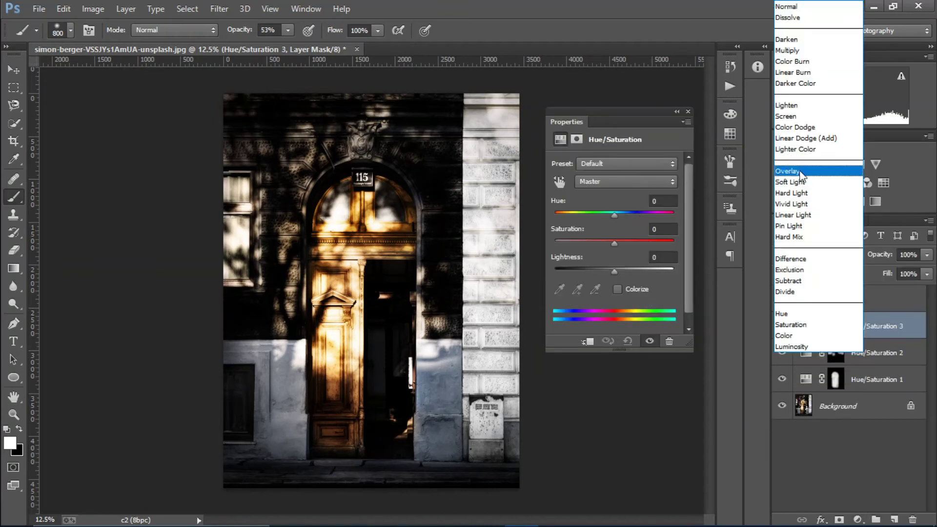
left_click(787, 116)
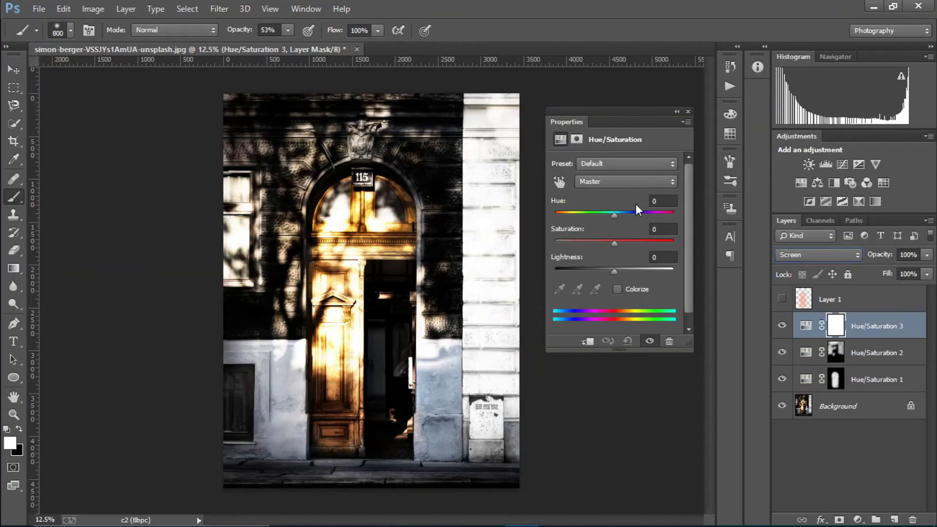
mouse_move(615, 215)
left_mouse_down()
mouse_move(552, 213)
mouse_move(666, 210)
mouse_move(579, 221)
mouse_move(650, 210)
mouse_move(605, 207)
left_mouse_up()
left_click_drag(610, 240, 584, 240)
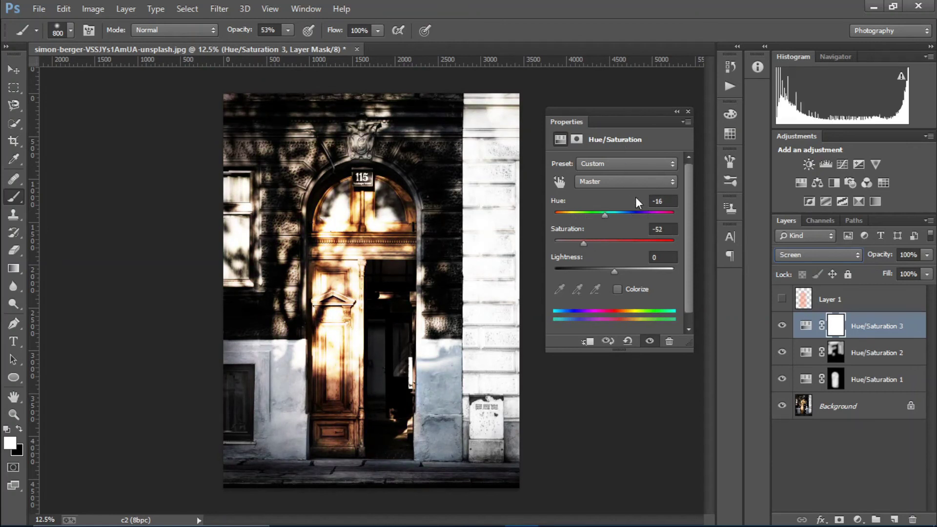
Invert the Hue/Saturation 3 mask and paint it back across the top and right wall.
left_click(687, 113)
key("ctrl+i")
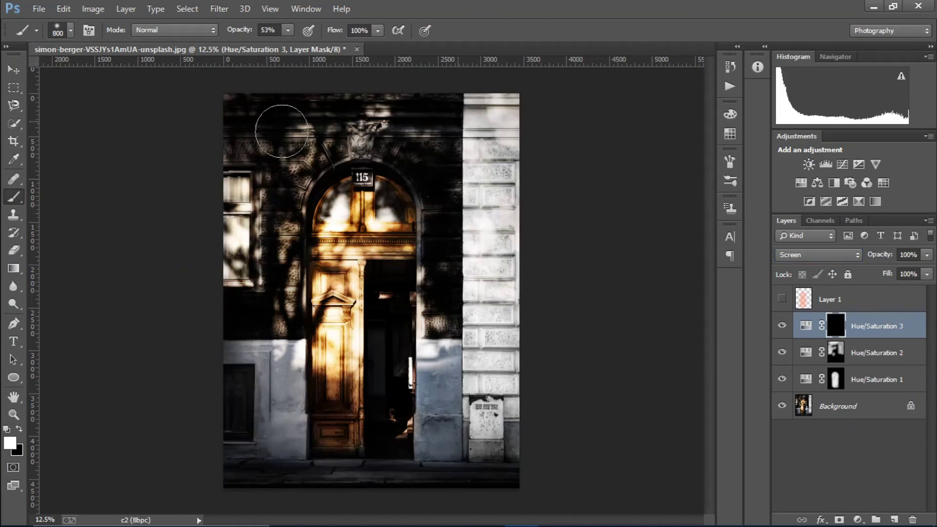
left_click_drag(324, 100, 351, 110)
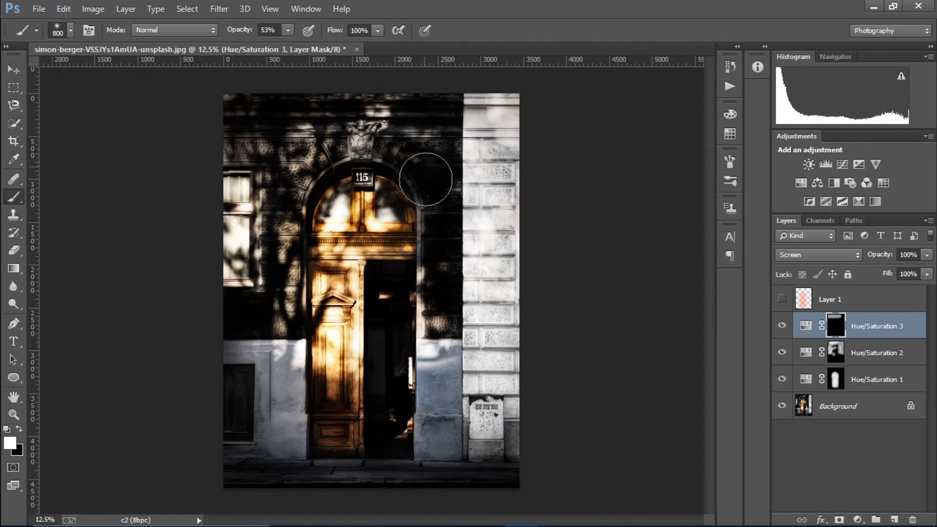
mouse_move(544, 104)
left_mouse_down()
mouse_move(512, 139)
mouse_move(504, 122)
mouse_move(492, 161)
mouse_move(502, 246)
mouse_move(494, 313)
mouse_move(479, 333)
mouse_move(507, 344)
mouse_move(504, 243)
mouse_move(483, 182)
left_mouse_up()
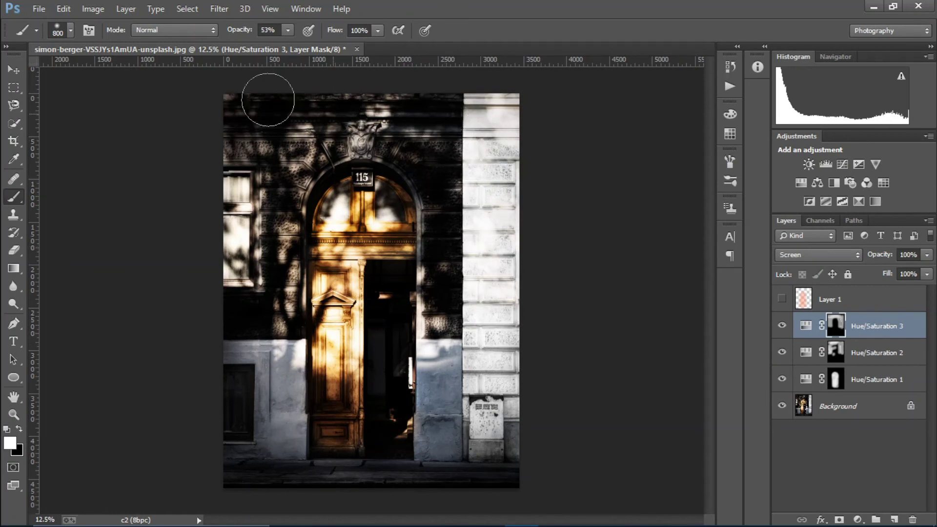
mouse_move(546, 161)
left_mouse_down()
mouse_move(508, 116)
mouse_move(512, 352)
mouse_move(468, 246)
mouse_move(464, 204)
mouse_move(474, 308)
left_mouse_up()
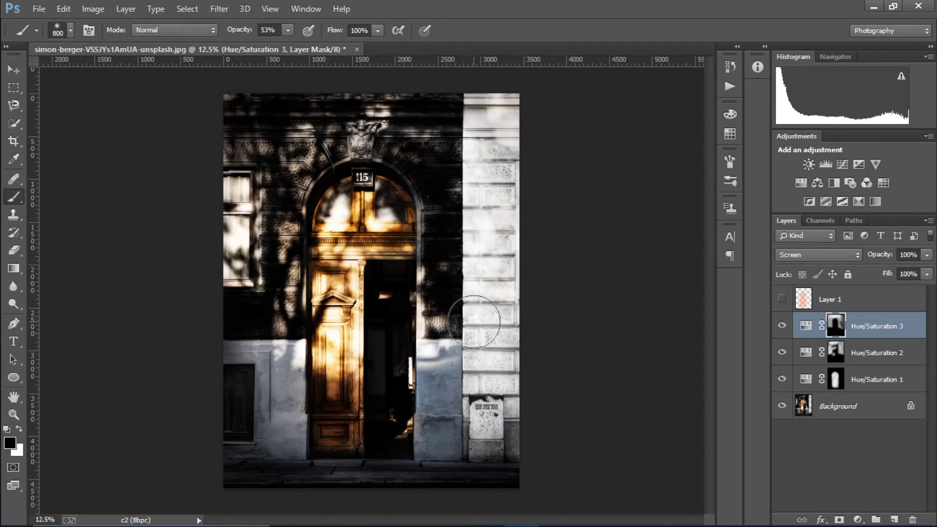
Touch up the mask beside the doorway, swapping between black and white.
key("x")
mouse_move(447, 340)
left_mouse_down()
mouse_move(416, 298)
mouse_move(414, 269)
mouse_move(428, 435)
mouse_move(385, 404)
mouse_move(360, 401)
mouse_move(313, 360)
mouse_move(253, 272)
left_mouse_up()
key("x")
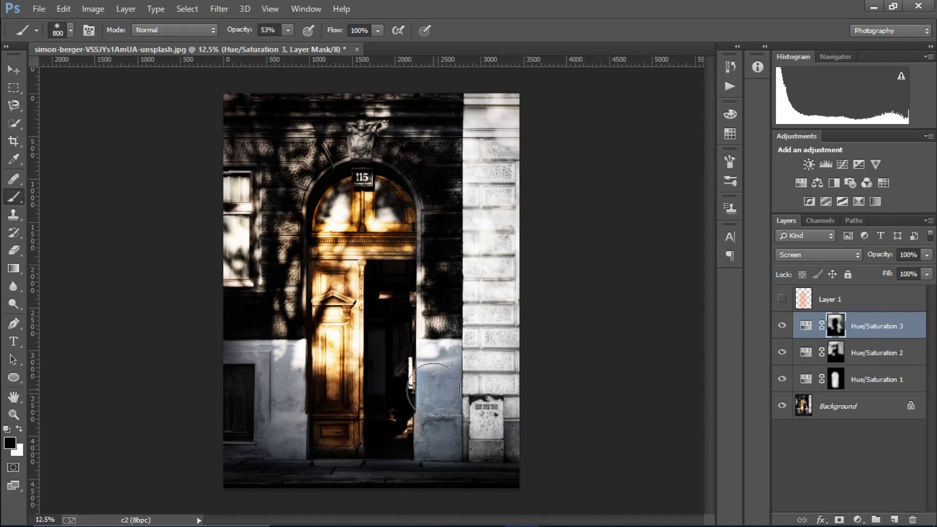
left_click_drag(434, 390, 435, 438)
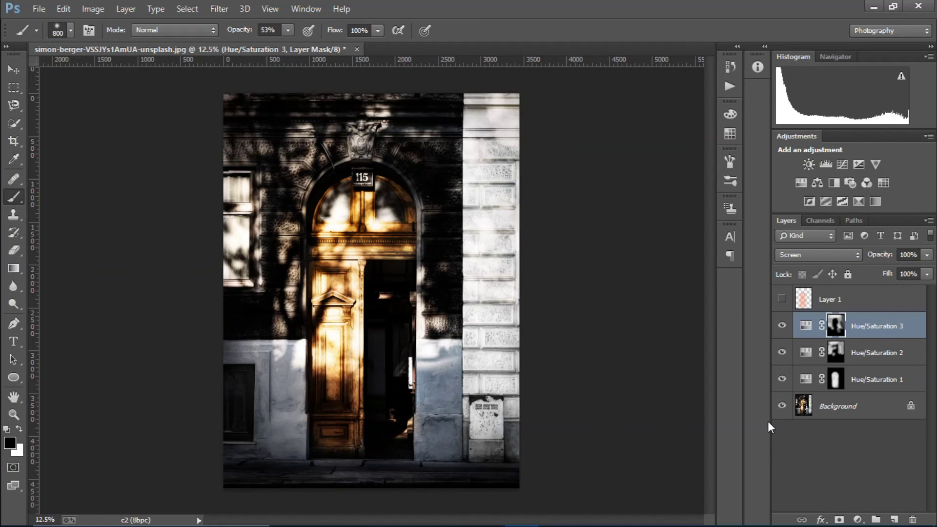
Add a Hue/Saturation layer targeting the blue wall's blues at Saturation -100.
left_click(857, 519)
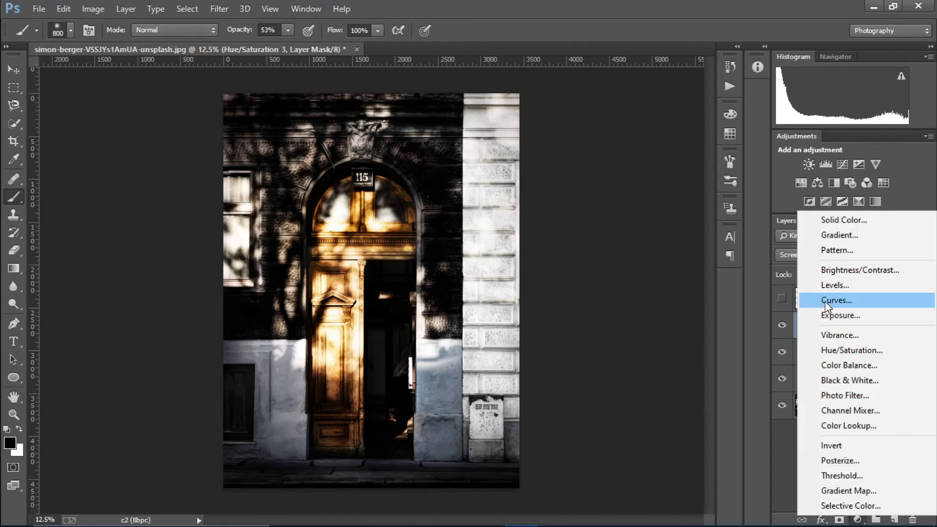
left_click(829, 348)
left_click(558, 182)
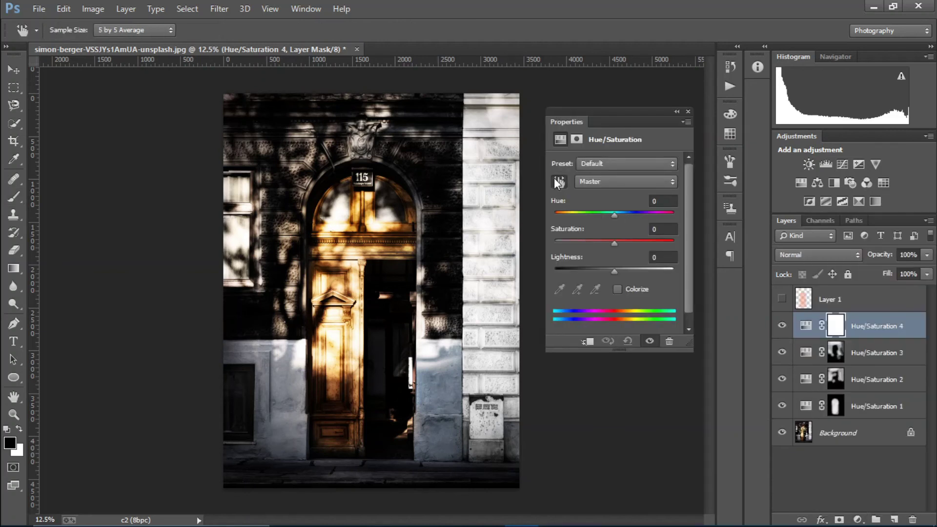
left_click(441, 391)
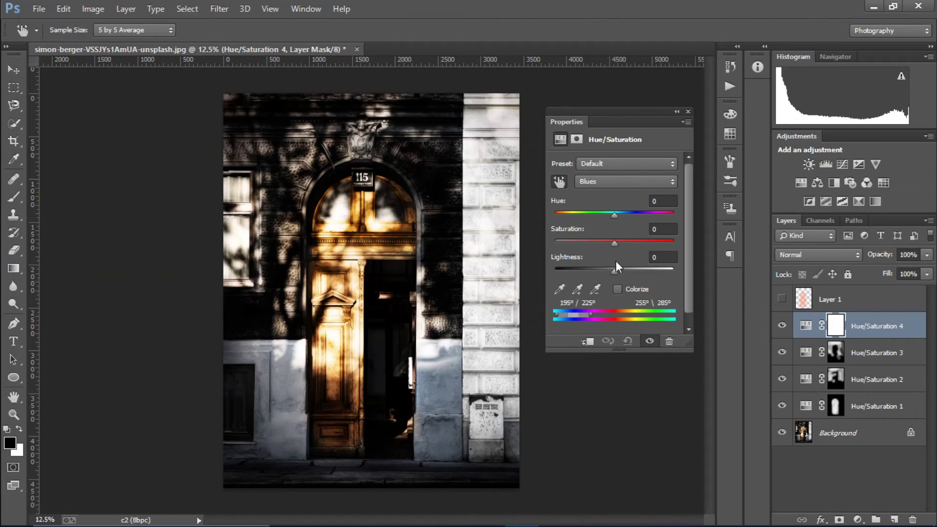
left_click_drag(546, 246, 543, 244)
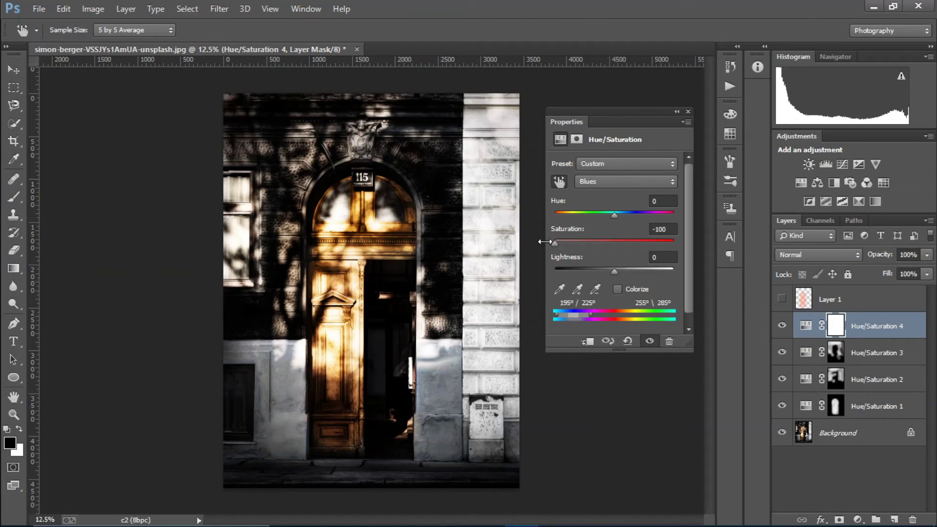
left_click(688, 112)
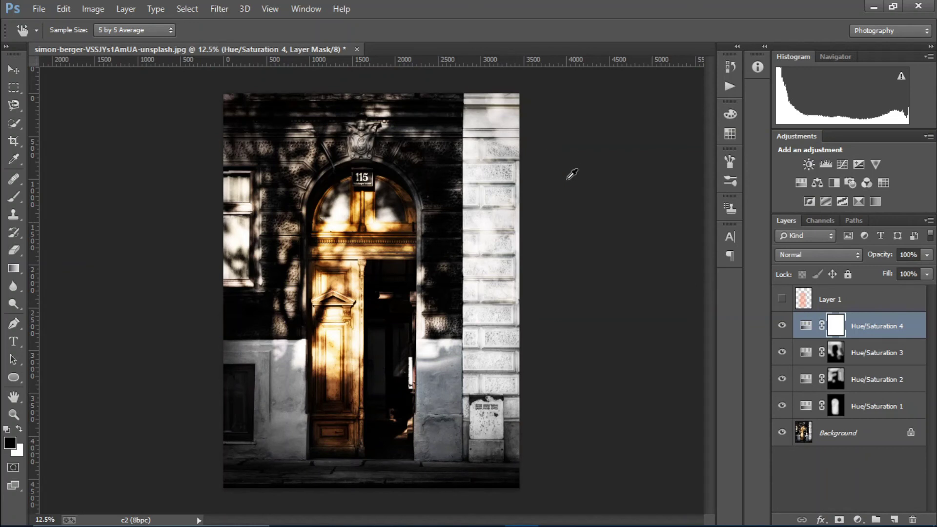
Invert the mask, paint the desaturation back onto the lower walls, and check the result.
key("ctrl+i")
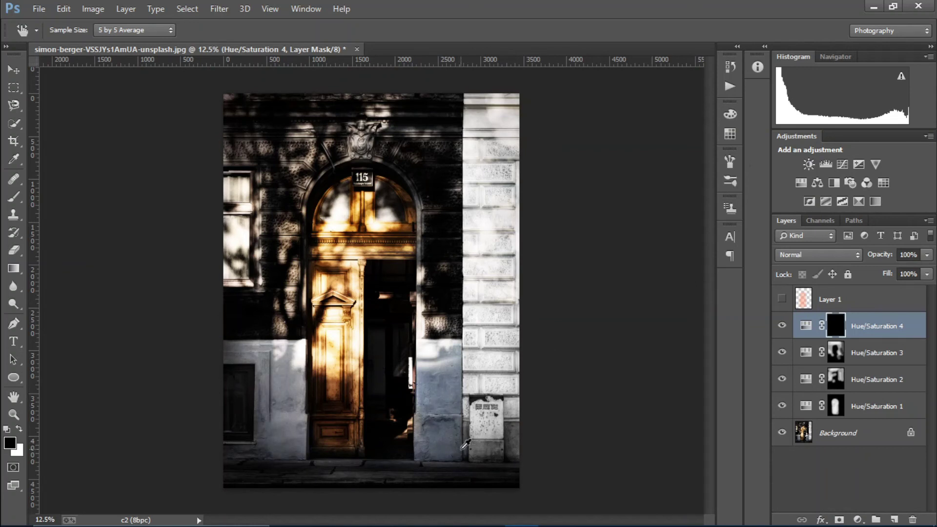
key("b")
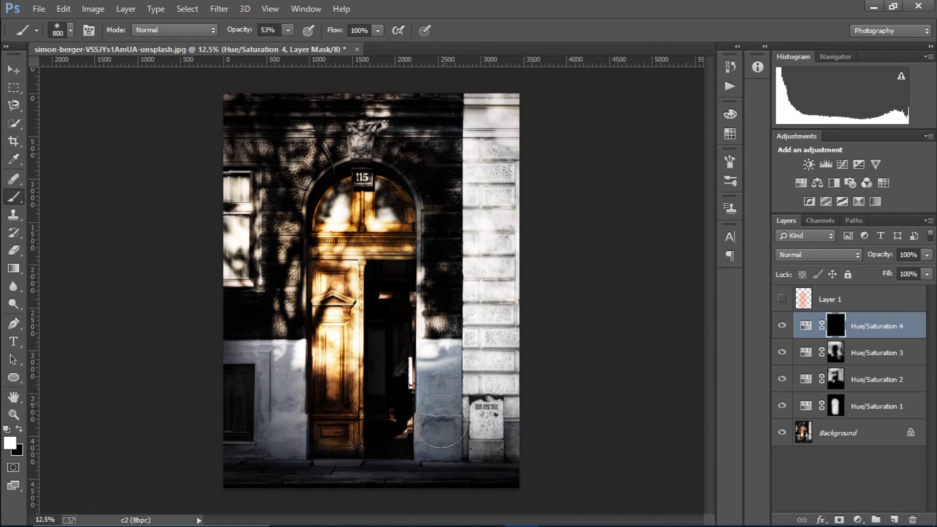
left_click_drag(438, 397, 437, 359)
left_click_drag(460, 428, 406, 422)
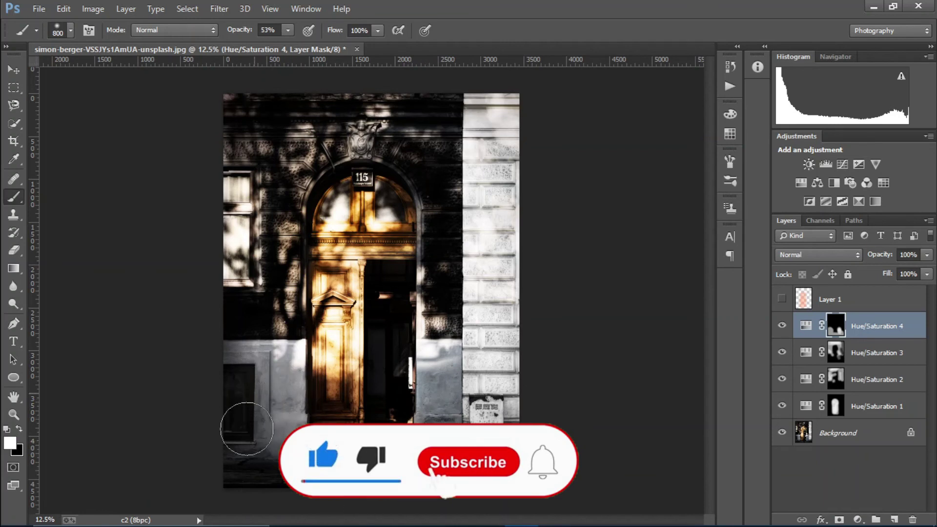
key("x")
key("bracketleft")
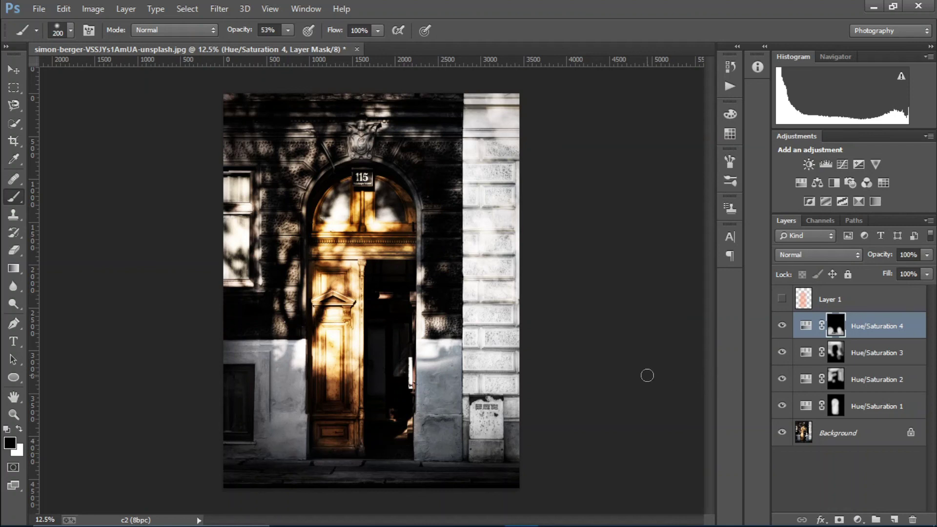
left_click(783, 325)
left_click(784, 326)
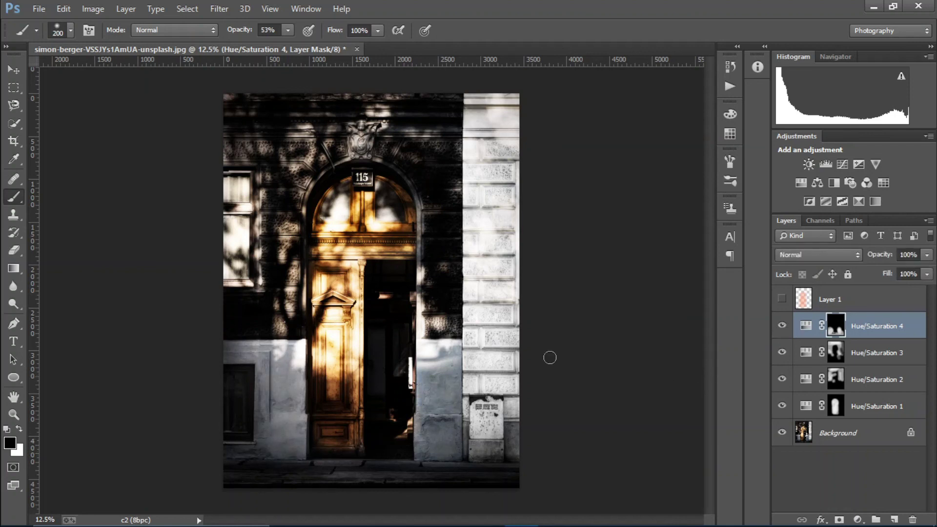